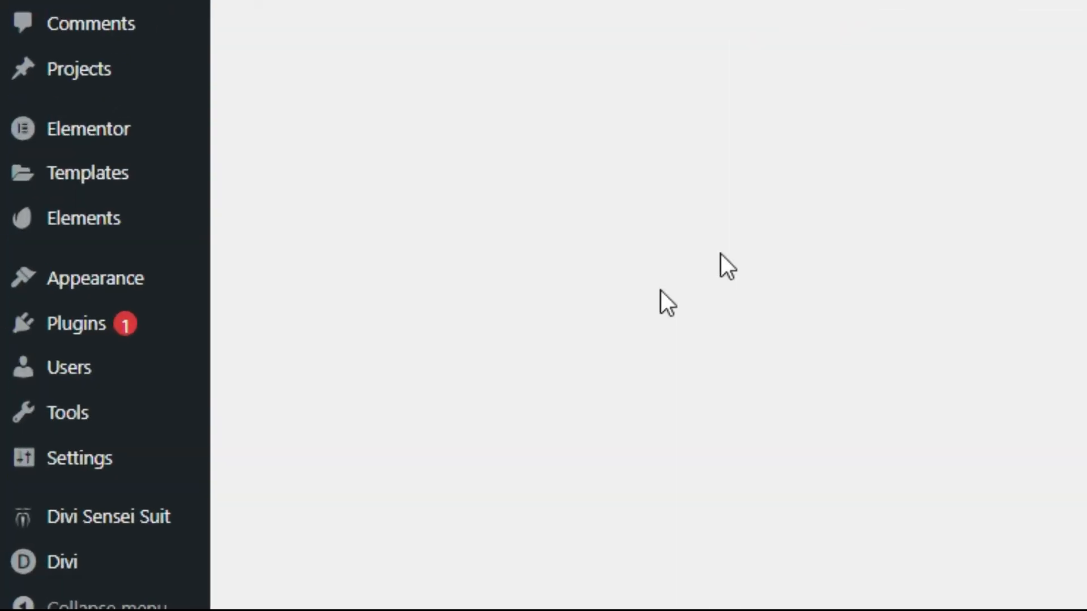
Step: In Divi Theme Options, set Logo-1.png from the Media Library as the site logo
{"action": "mouse_move", "coordinate": [75, 574]}
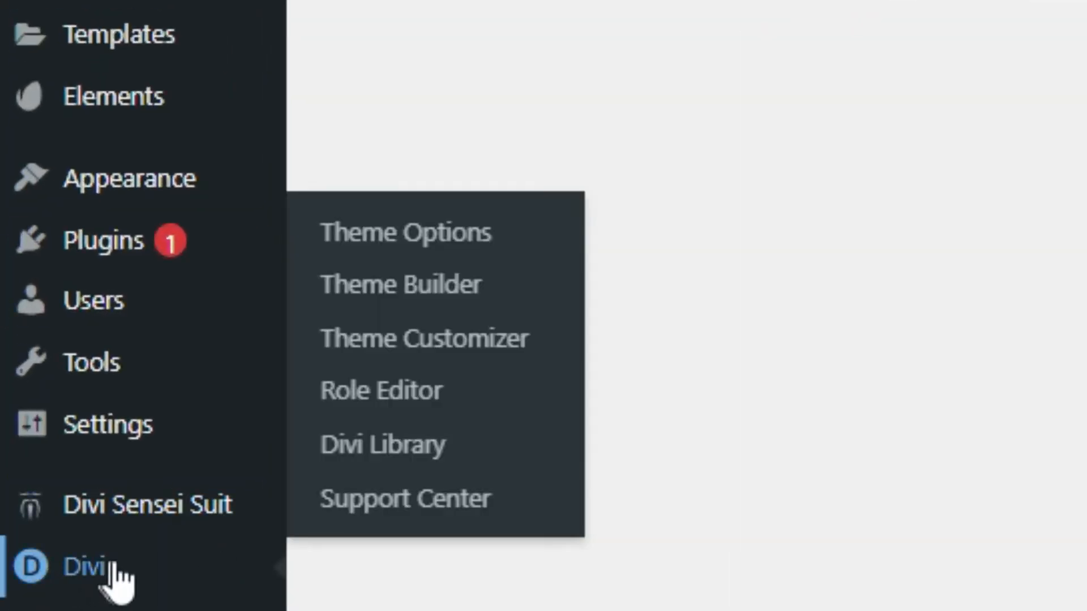
{"action": "left_click", "coordinate": [524, 220]}
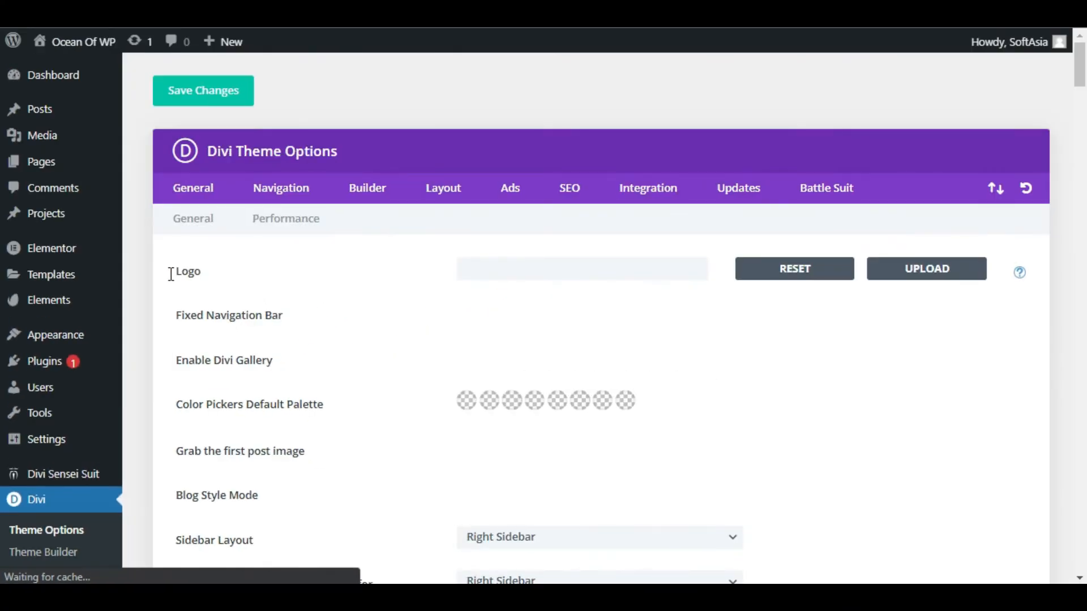
{"action": "left_click_drag", "start_coordinate": [172, 271], "coordinate": [215, 273]}
{"action": "left_click", "coordinate": [432, 277]}
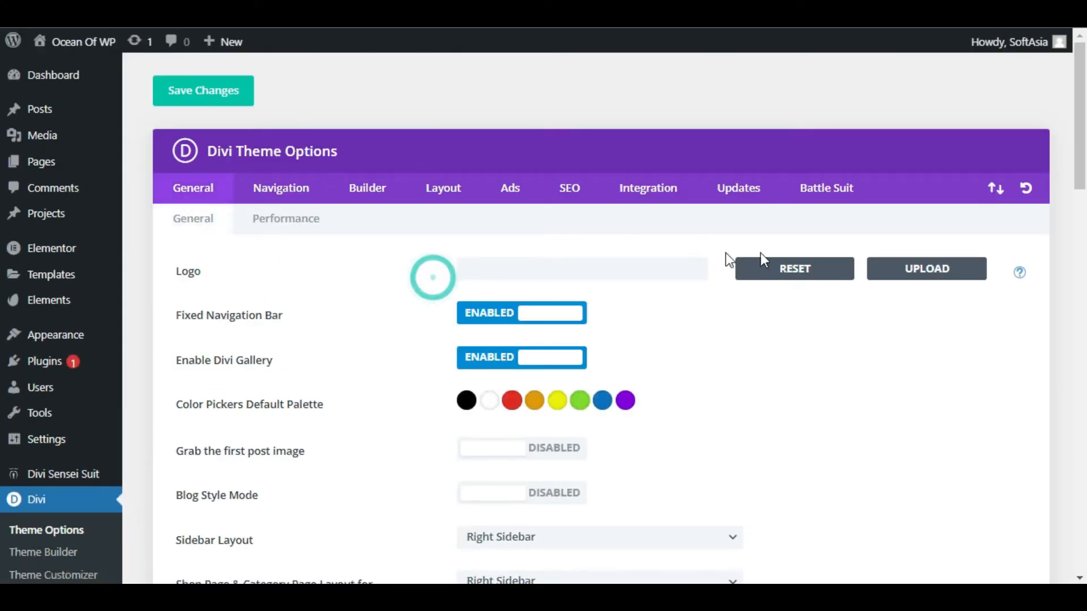
{"action": "left_click", "coordinate": [927, 270]}
{"action": "left_click", "coordinate": [99, 229]}
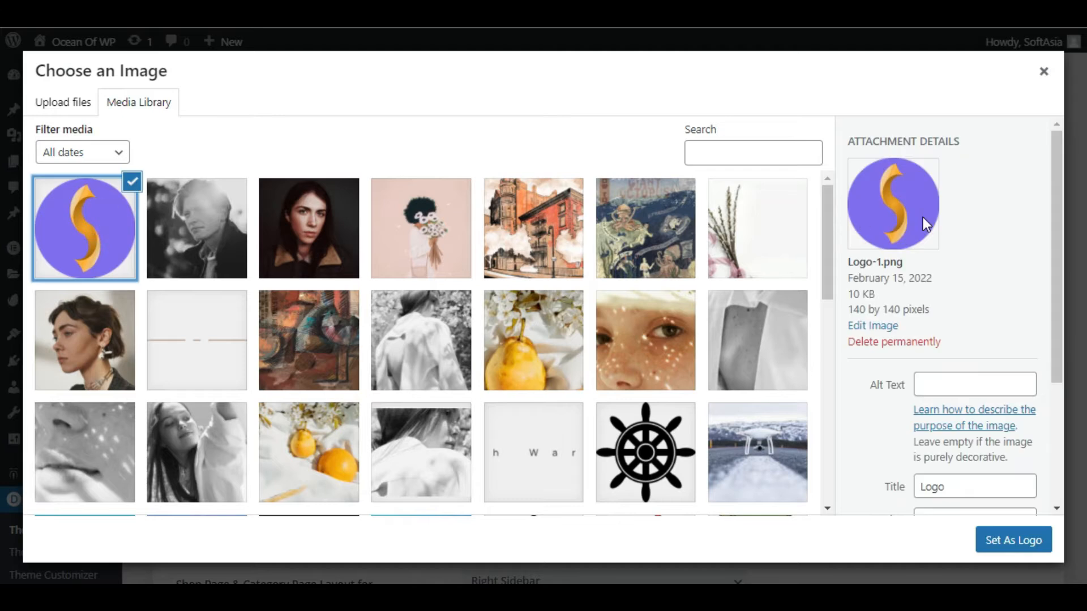
{"action": "left_click", "coordinate": [54, 106]}
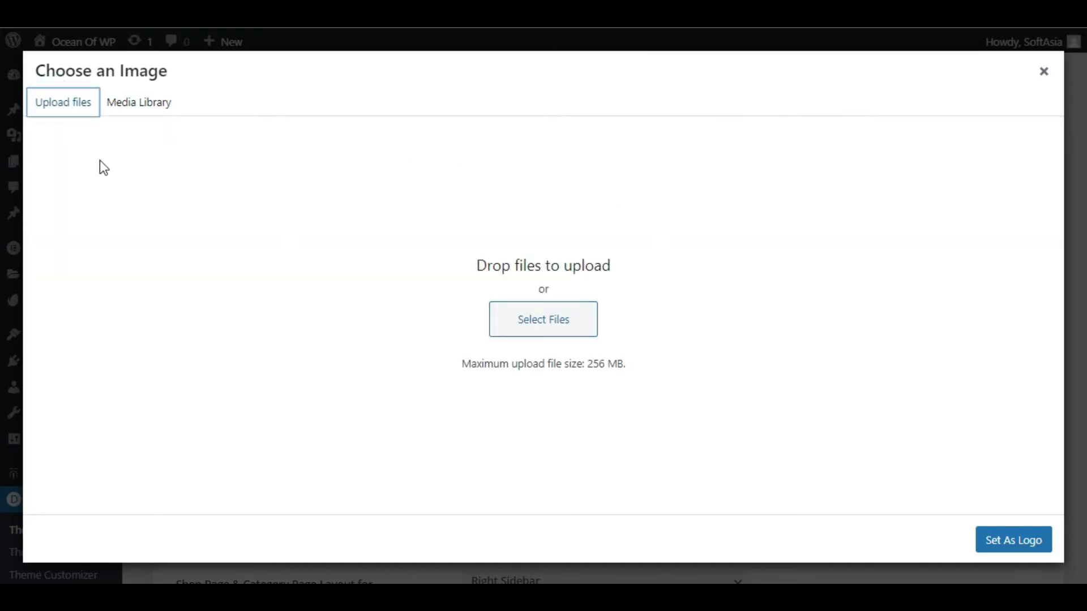
{"action": "left_click", "coordinate": [146, 107]}
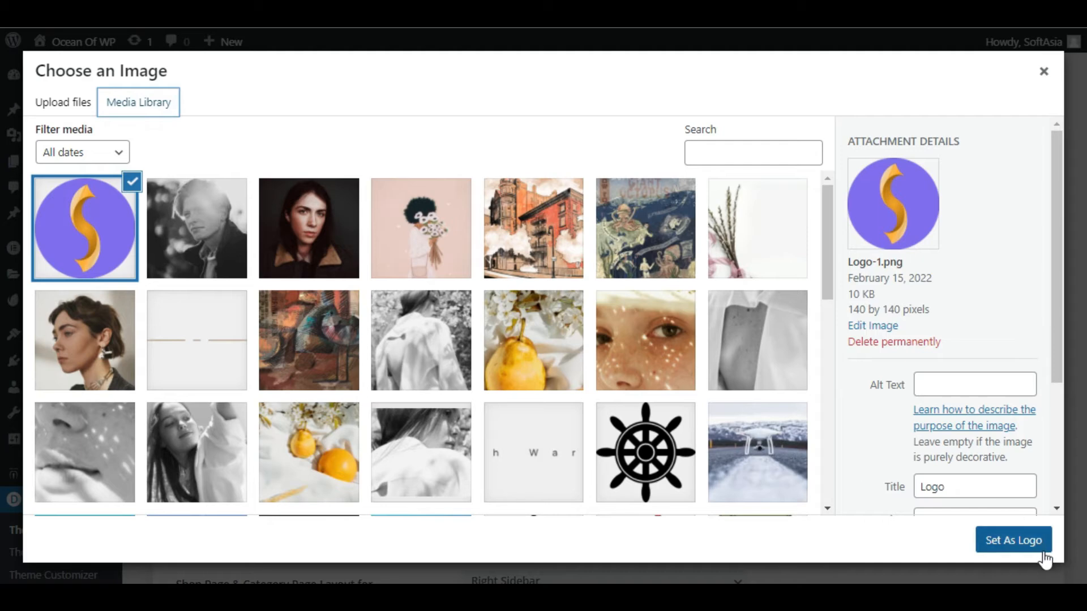
{"action": "left_click", "coordinate": [1027, 541]}
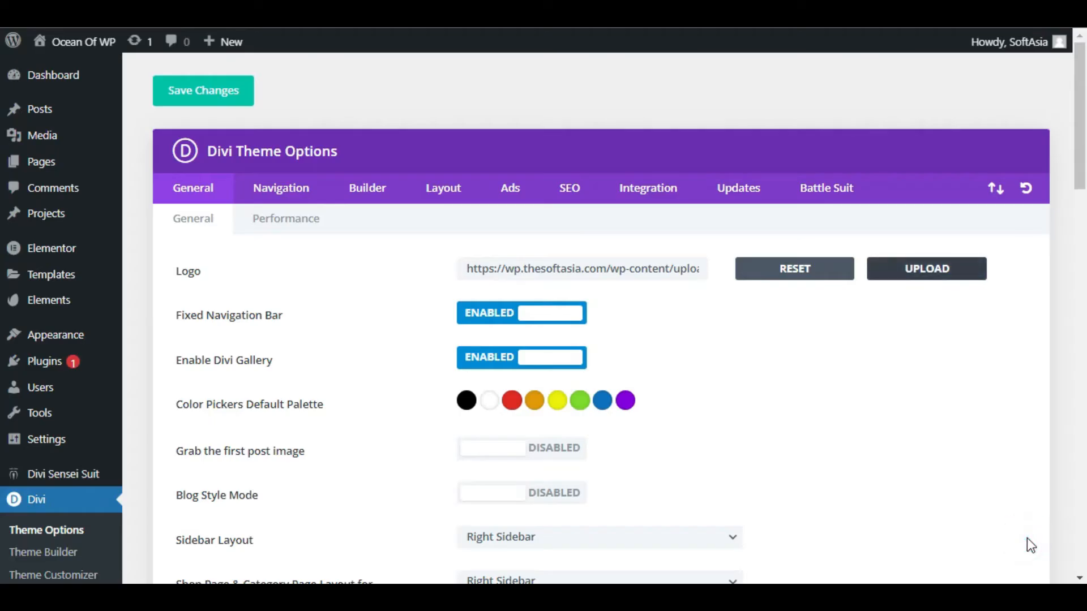
Step: Check the filled-in logo image address and save the theme option changes
{"action": "left_click_drag", "start_coordinate": [475, 262], "coordinate": [709, 277]}
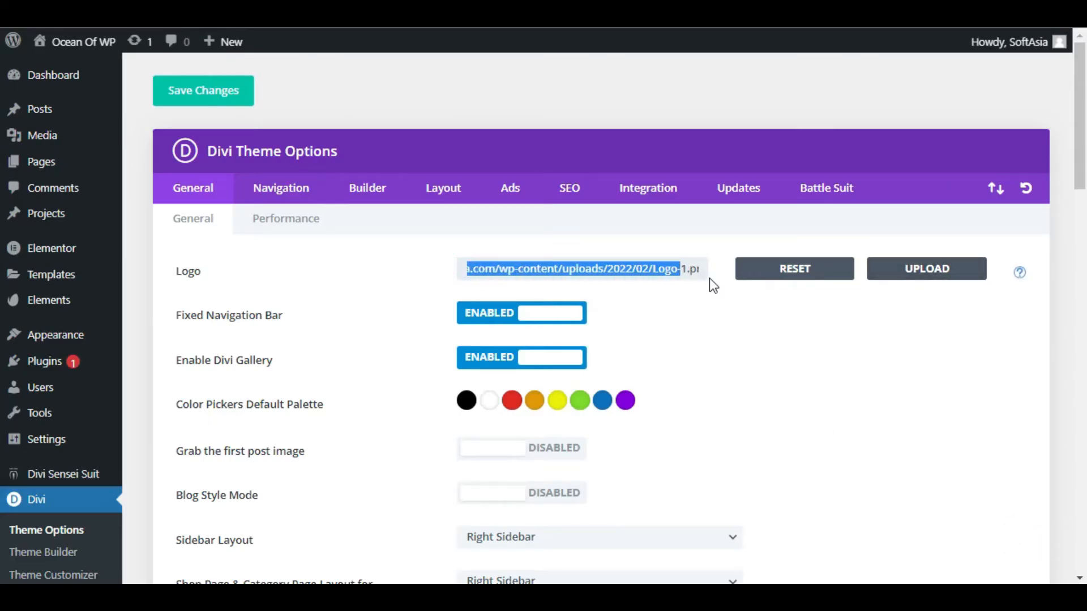
{"action": "left_click", "coordinate": [709, 277]}
{"action": "left_click", "coordinate": [177, 101]}
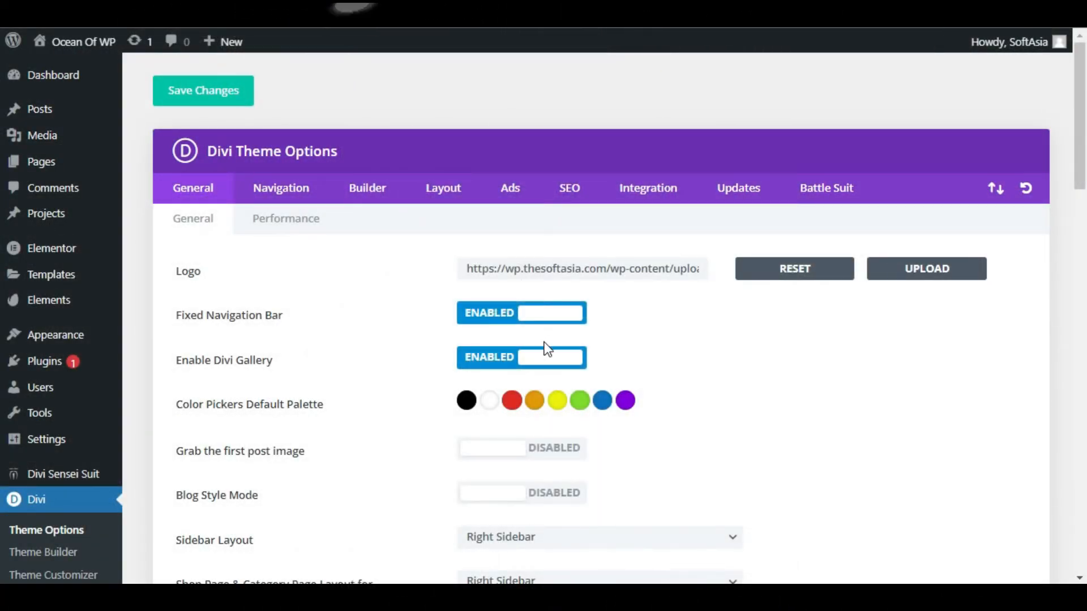
Step: Open the Customizer's Header & Navigation > Header Format settings
{"action": "mouse_move", "coordinate": [20, 339]}
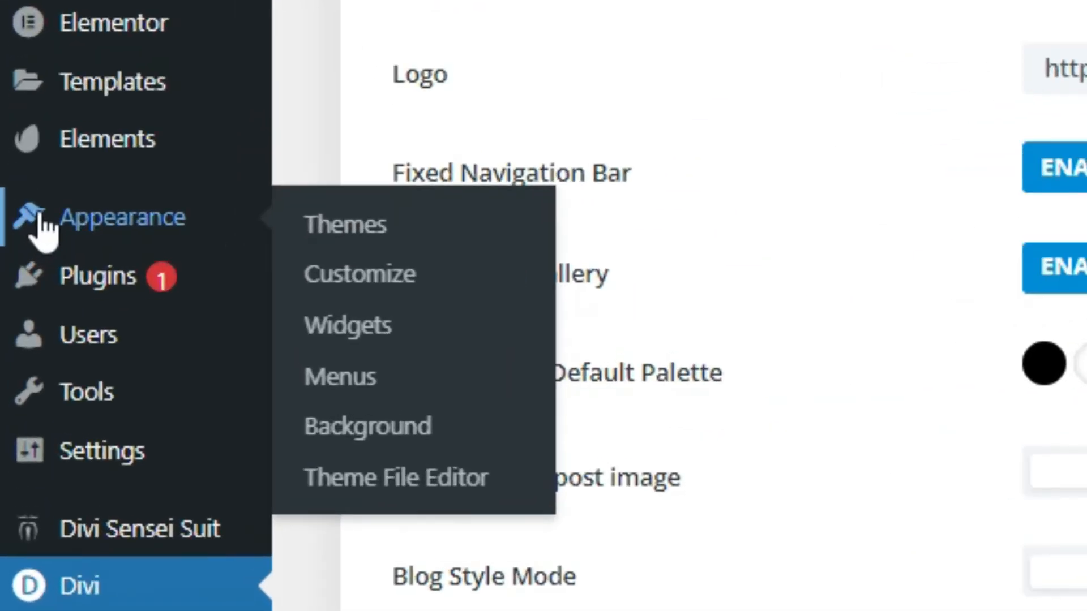
{"action": "left_click", "coordinate": [400, 270]}
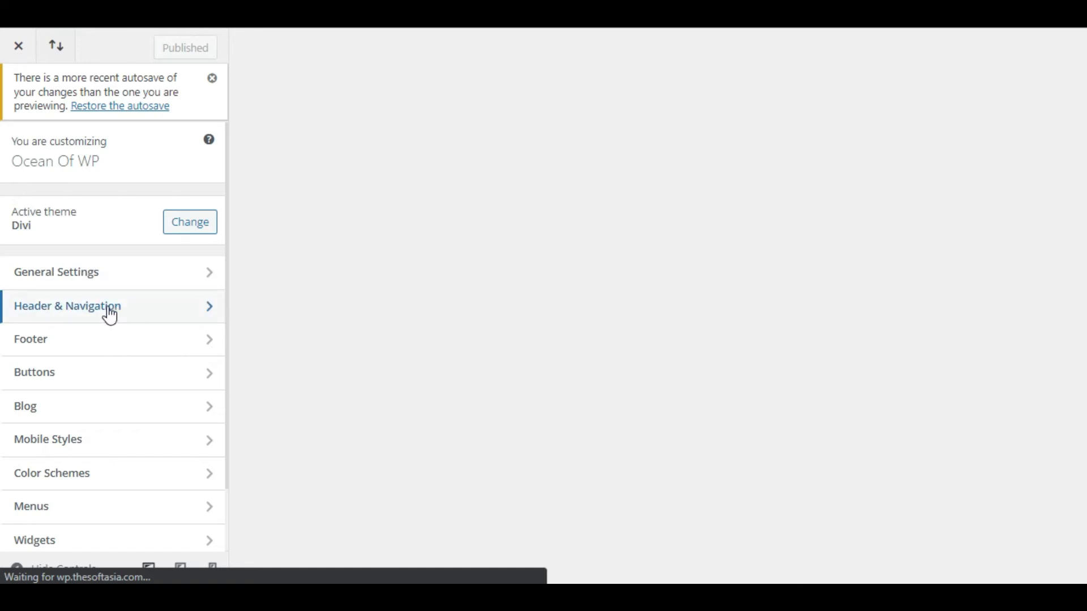
{"action": "left_click", "coordinate": [194, 315]}
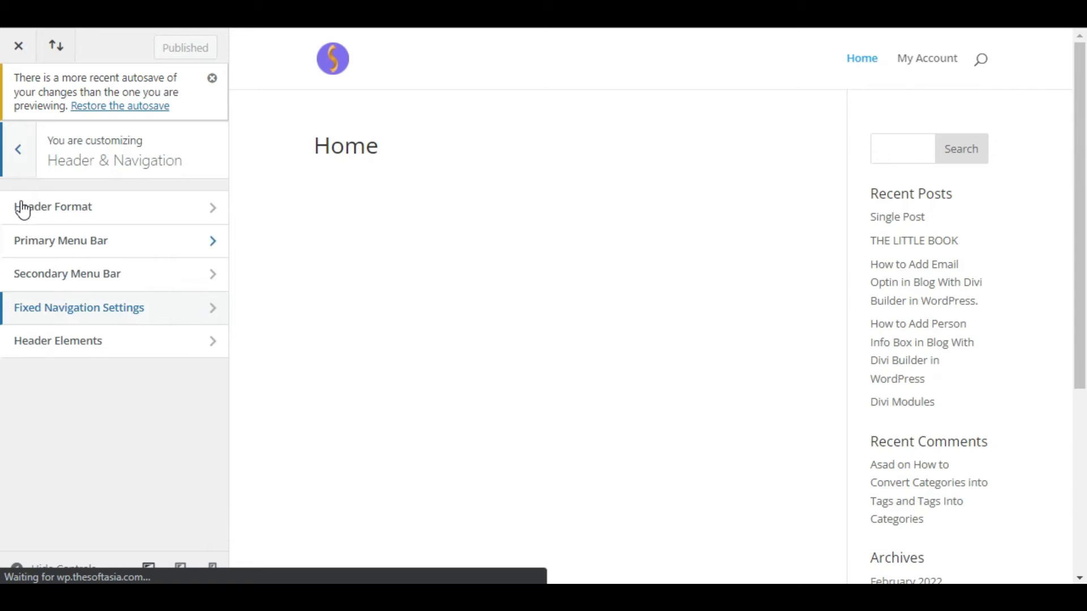
{"action": "left_click", "coordinate": [178, 205]}
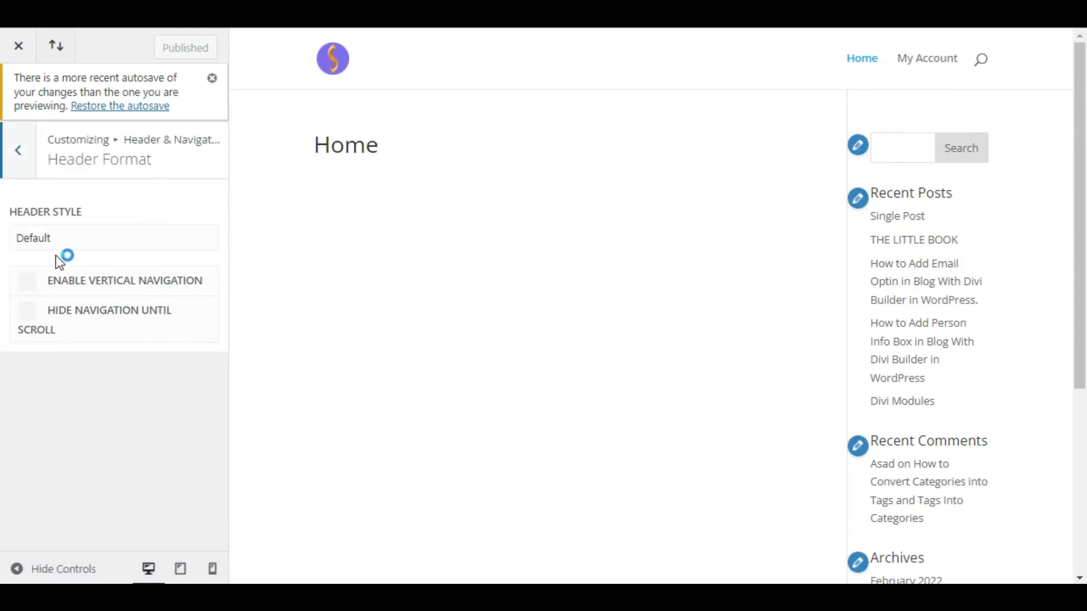
{"action": "left_click", "coordinate": [24, 292]}
Step: Preview the Centered, Centered Inline Logo and Slide In header styles, including the slide-in menu
{"action": "left_click", "coordinate": [80, 232]}
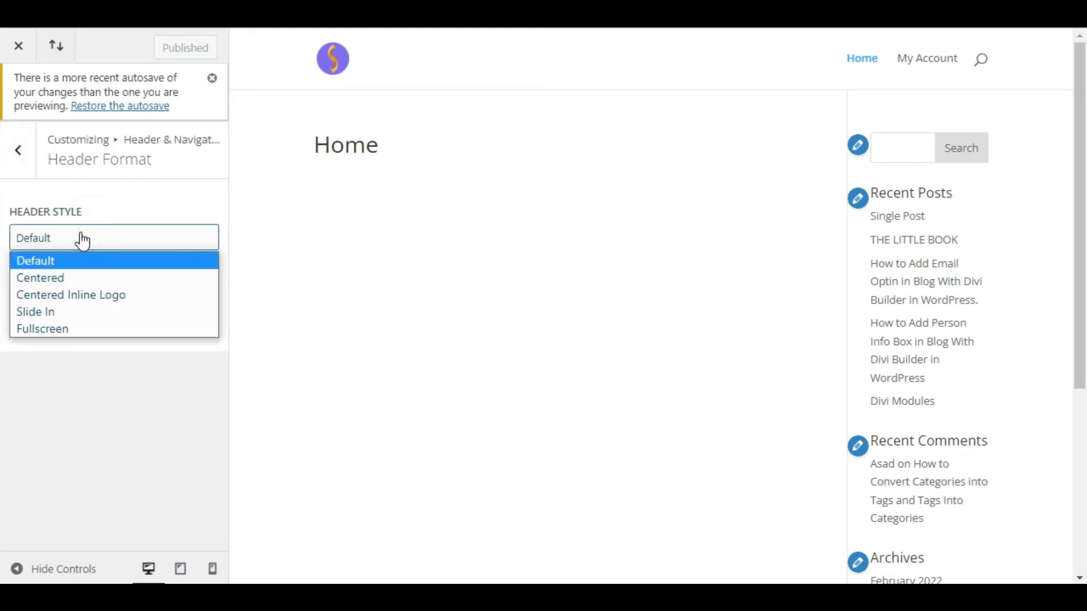
{"action": "left_click", "coordinate": [83, 277]}
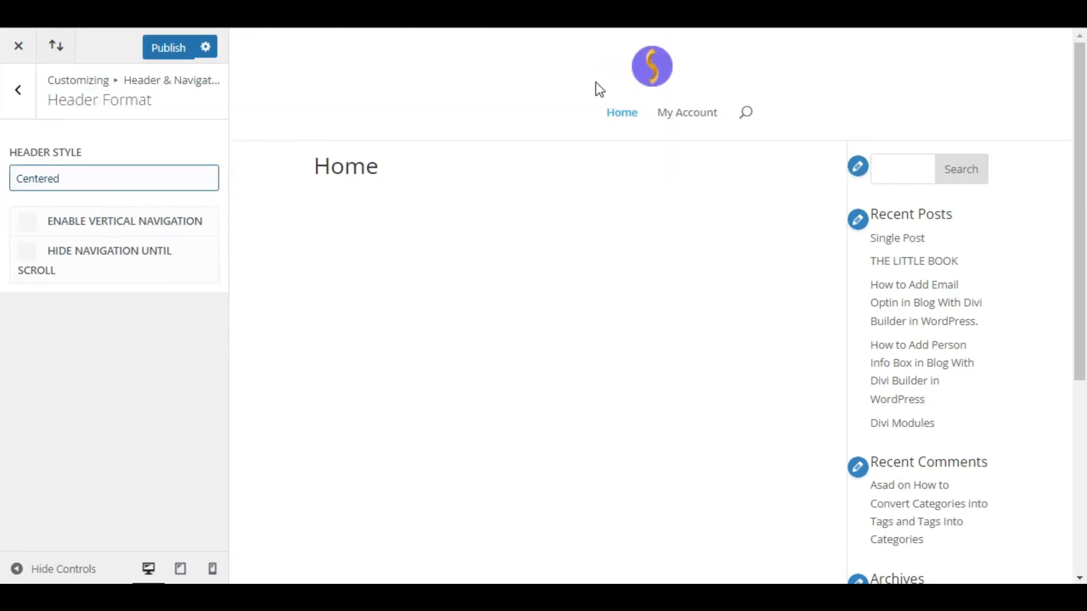
{"action": "left_click", "coordinate": [91, 179]}
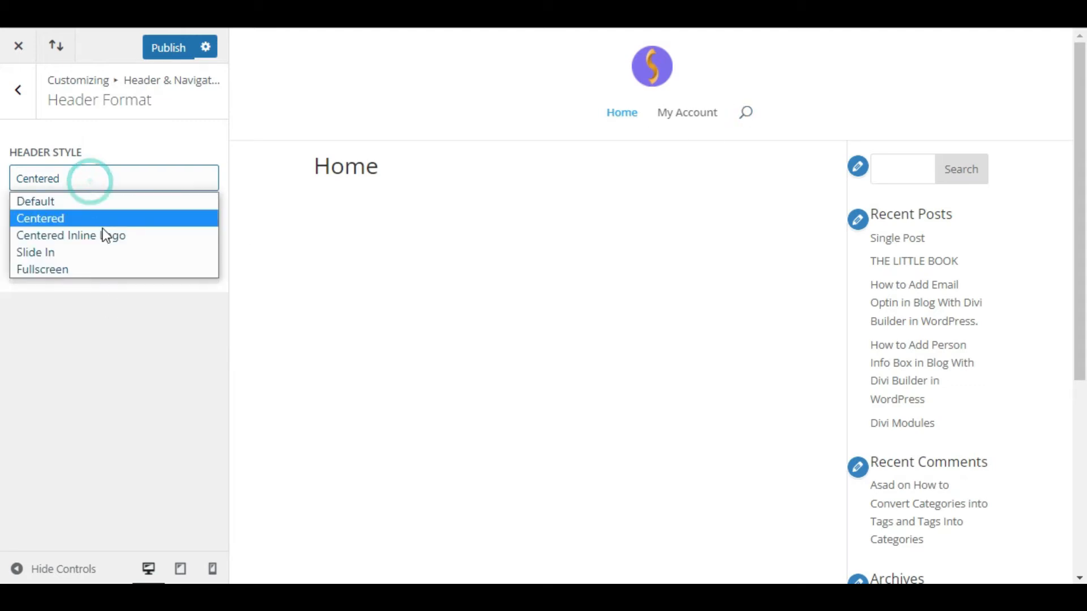
{"action": "left_click", "coordinate": [105, 235]}
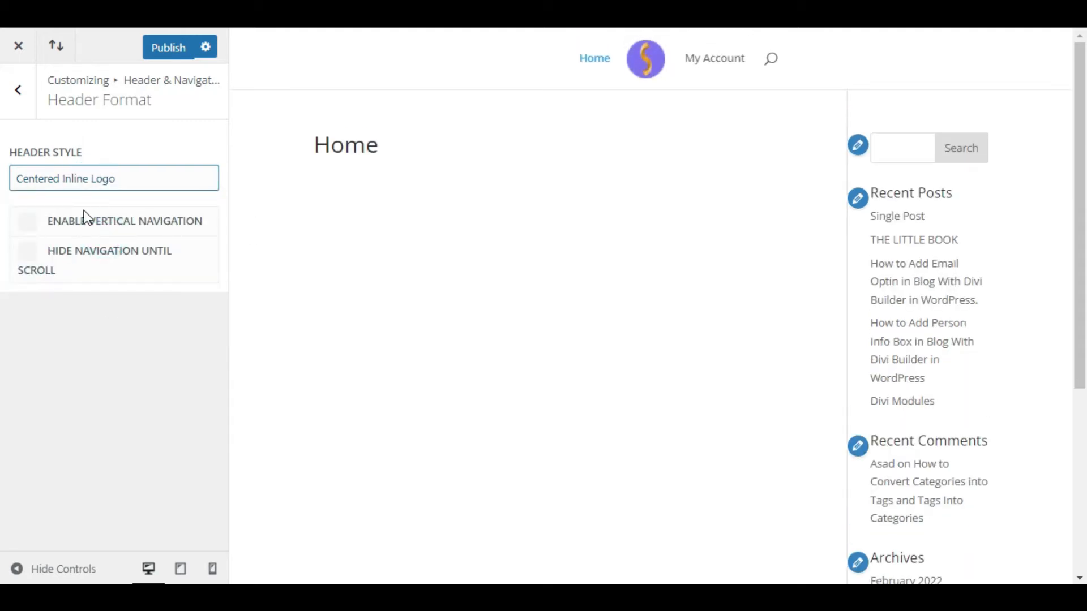
{"action": "left_click", "coordinate": [74, 179]}
{"action": "left_click", "coordinate": [103, 258]}
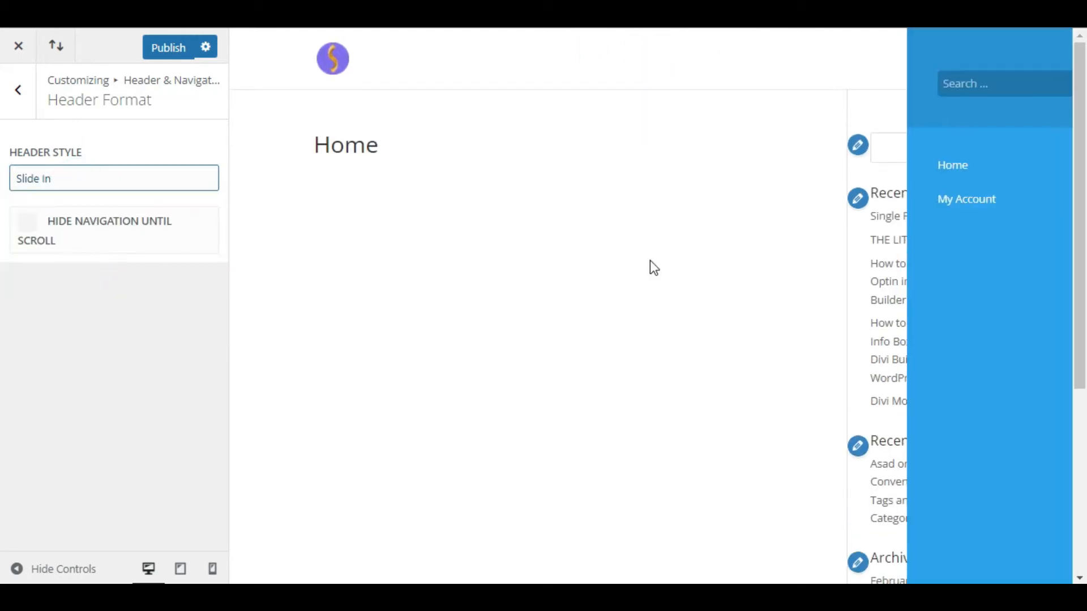
{"action": "left_click", "coordinate": [978, 62]}
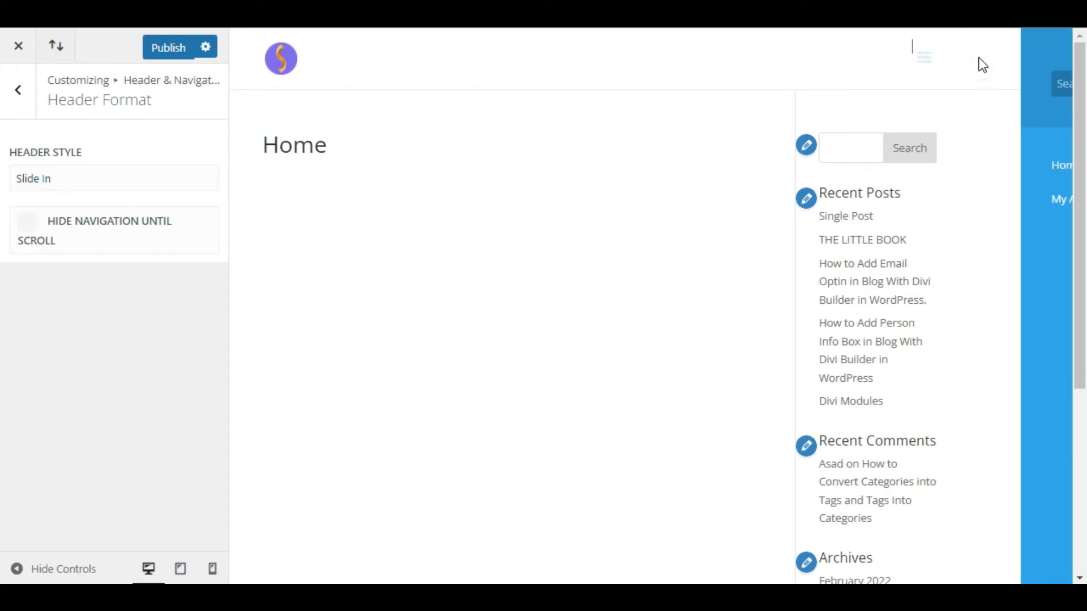
Step: Preview the Fullscreen header style, then set the header back to Default
{"action": "left_click", "coordinate": [85, 178]}
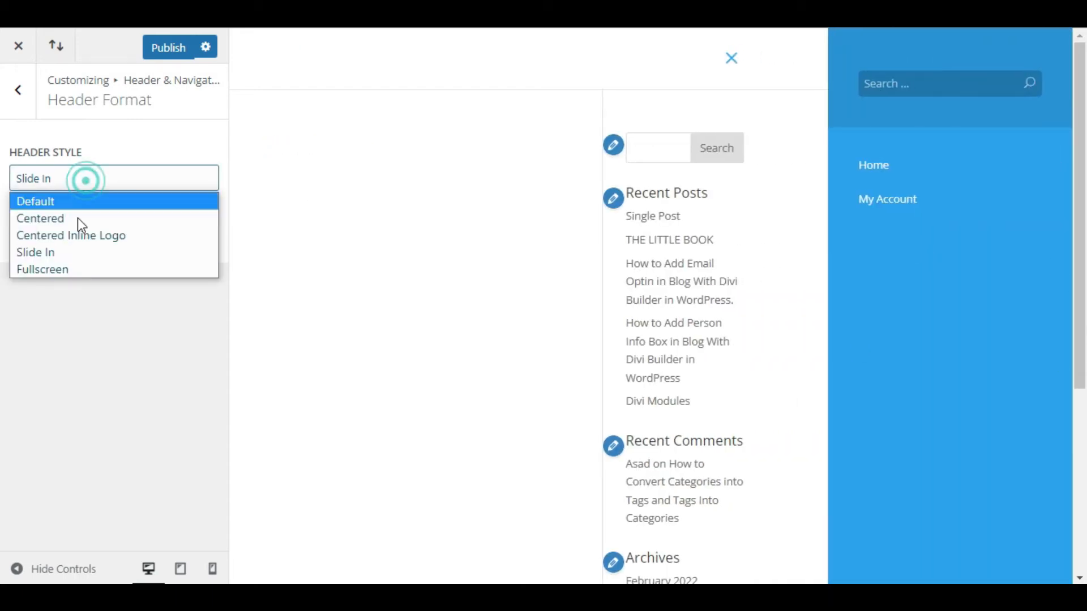
{"action": "left_click", "coordinate": [87, 273]}
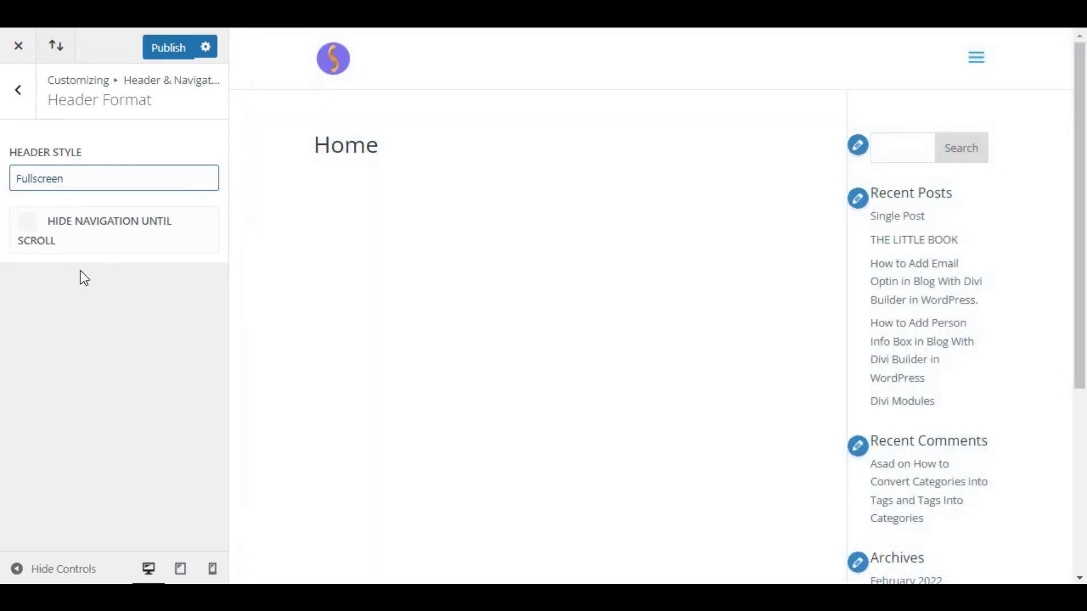
{"action": "left_click", "coordinate": [969, 62]}
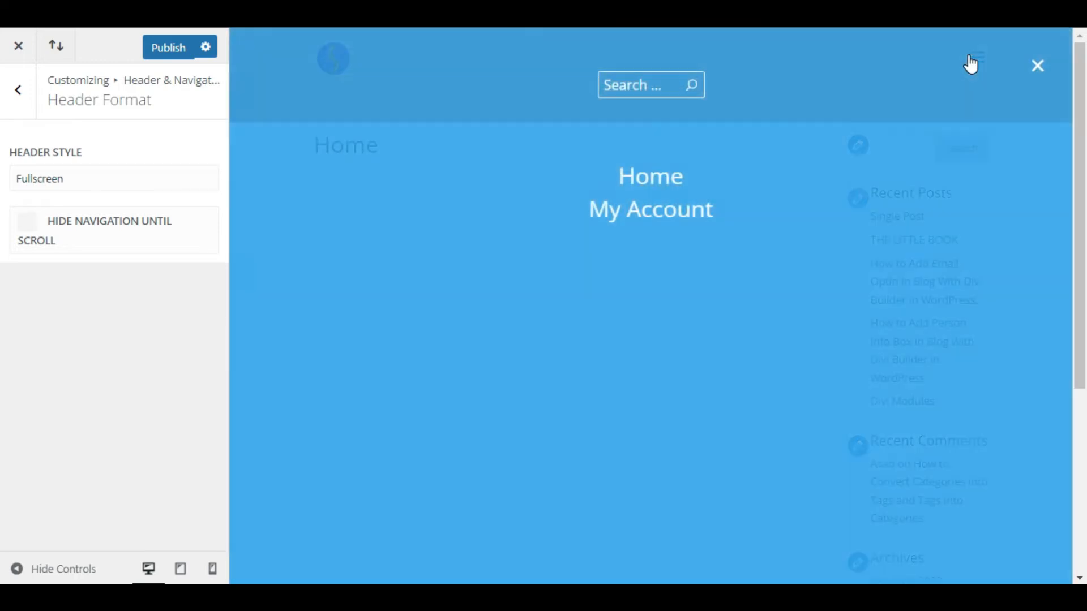
{"action": "left_click", "coordinate": [91, 180]}
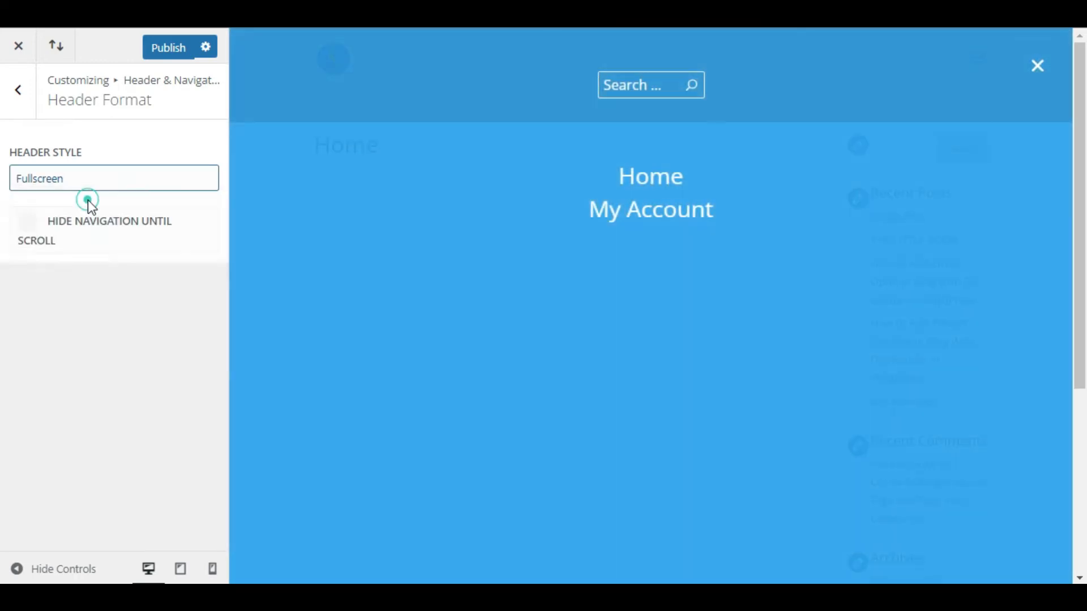
{"action": "left_click", "coordinate": [87, 201]}
{"action": "left_click", "coordinate": [24, 92]}
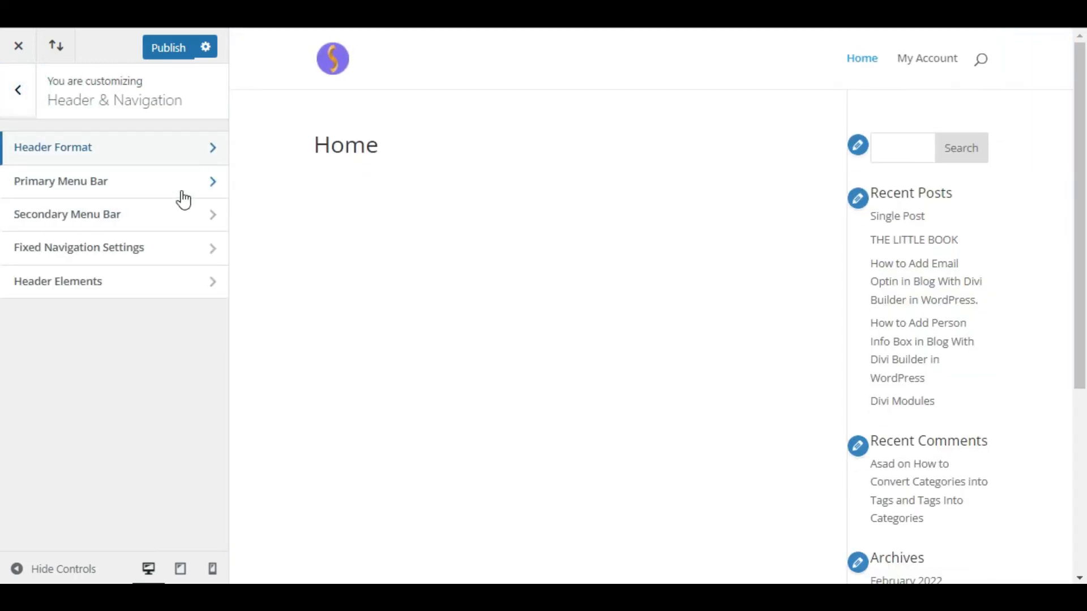
Step: In Primary Menu Bar, try the logo and full-width toggles, keeping menu height at 66
{"action": "left_click", "coordinate": [152, 182]}
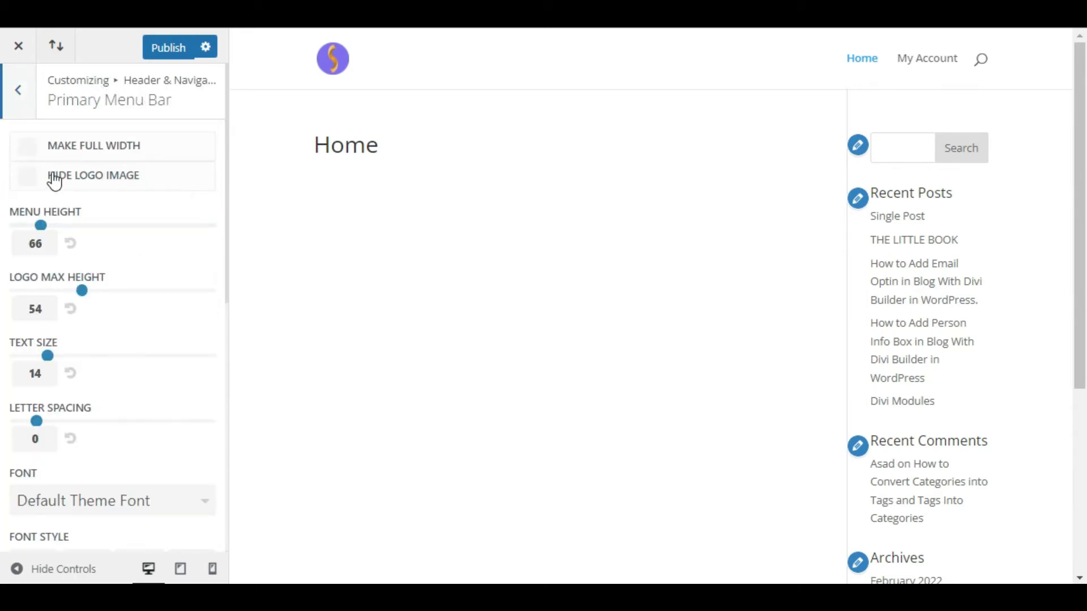
{"action": "left_click", "coordinate": [26, 179]}
{"action": "left_click", "coordinate": [18, 176]}
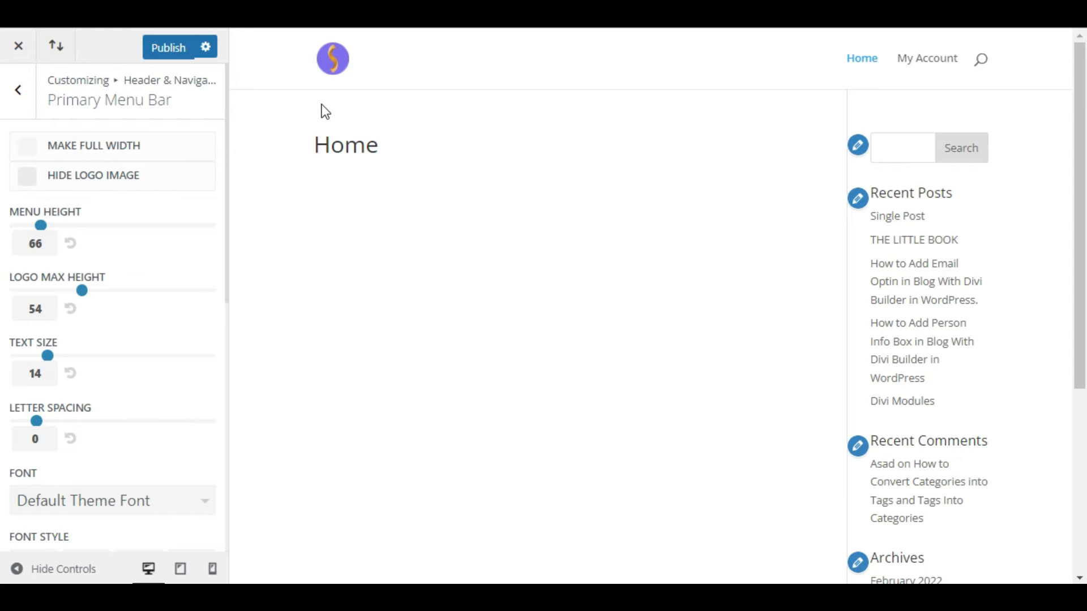
{"action": "left_click", "coordinate": [28, 147]}
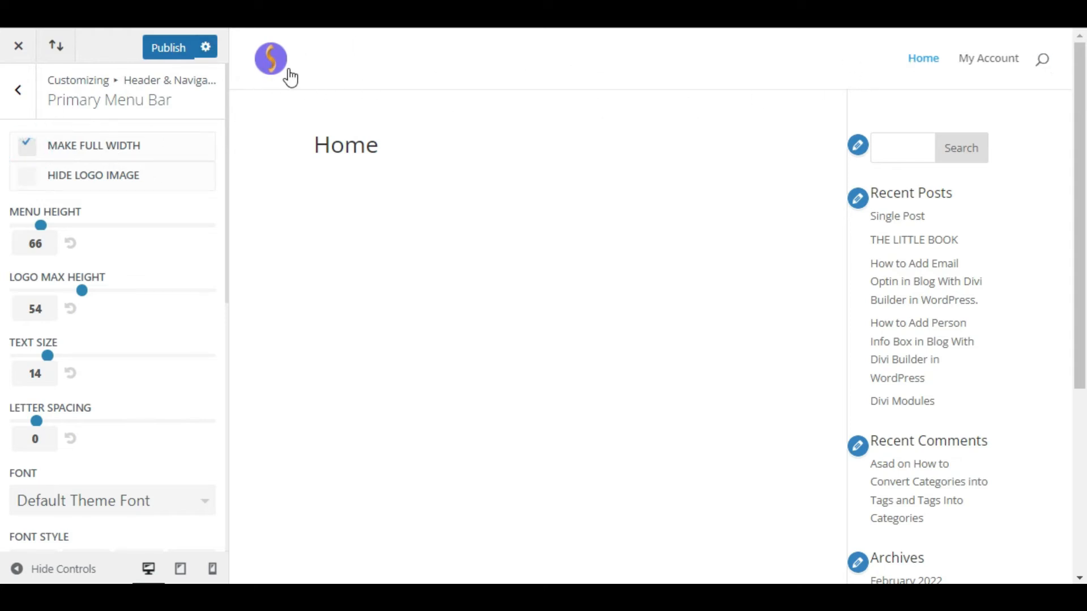
{"action": "left_click", "coordinate": [28, 147]}
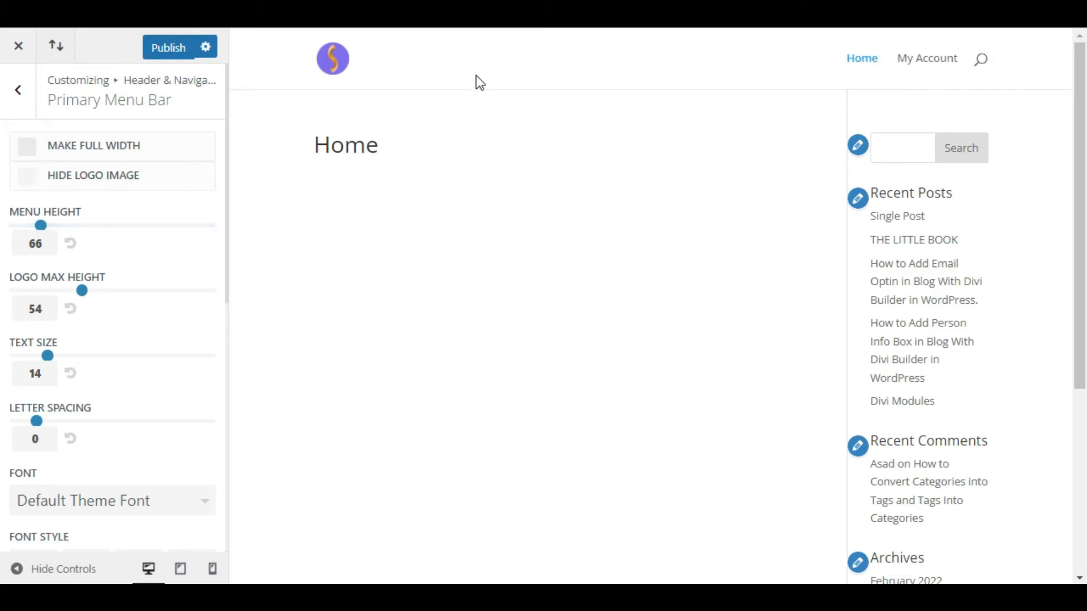
{"action": "left_click_drag", "start_coordinate": [46, 223], "coordinate": [9, 225]}
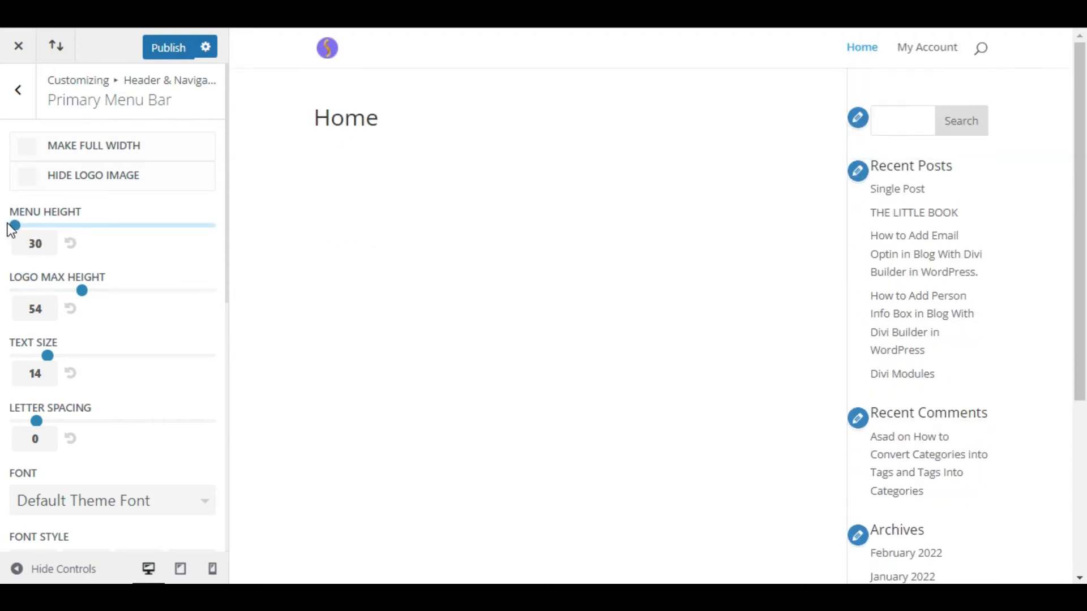
{"action": "left_click", "coordinate": [70, 244]}
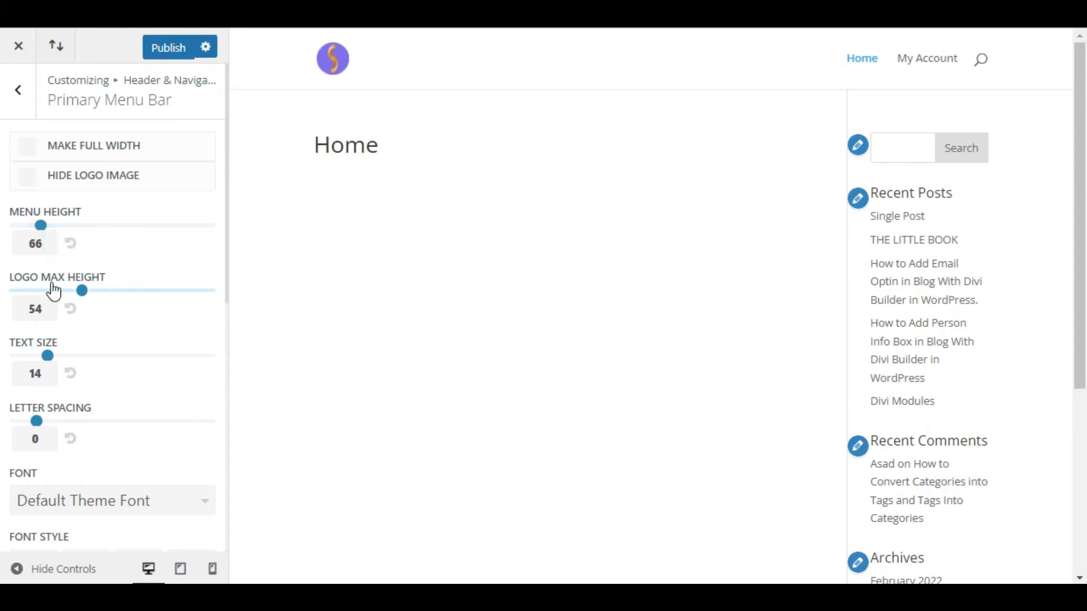
Step: Set logo max height to 80, menu text size to 18 and letter spacing to 1
{"action": "left_click_drag", "start_coordinate": [81, 290], "coordinate": [219, 288]}
{"action": "double_click", "coordinate": [29, 309]}
{"action": "type", "text": "80"}
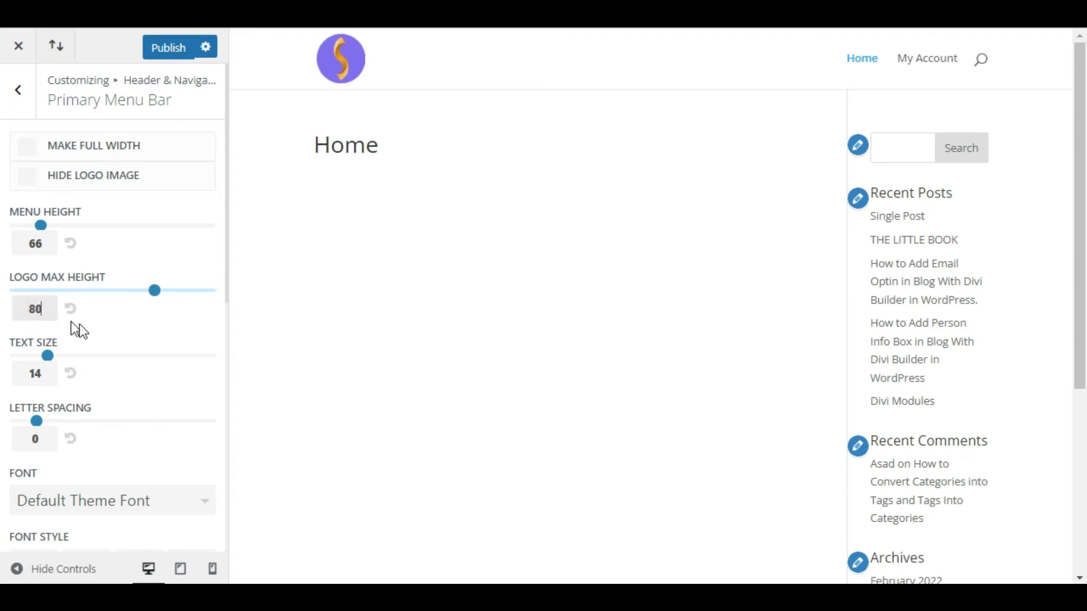
{"action": "scroll", "coordinate": [71, 322], "scroll_direction": "down", "scroll_amount": 2}
{"action": "left_click_drag", "start_coordinate": [52, 241], "coordinate": [112, 243]}
{"action": "left_click_drag", "start_coordinate": [36, 310], "coordinate": [55, 308]}
{"action": "scroll", "coordinate": [72, 333], "scroll_direction": "down", "scroll_amount": 2}
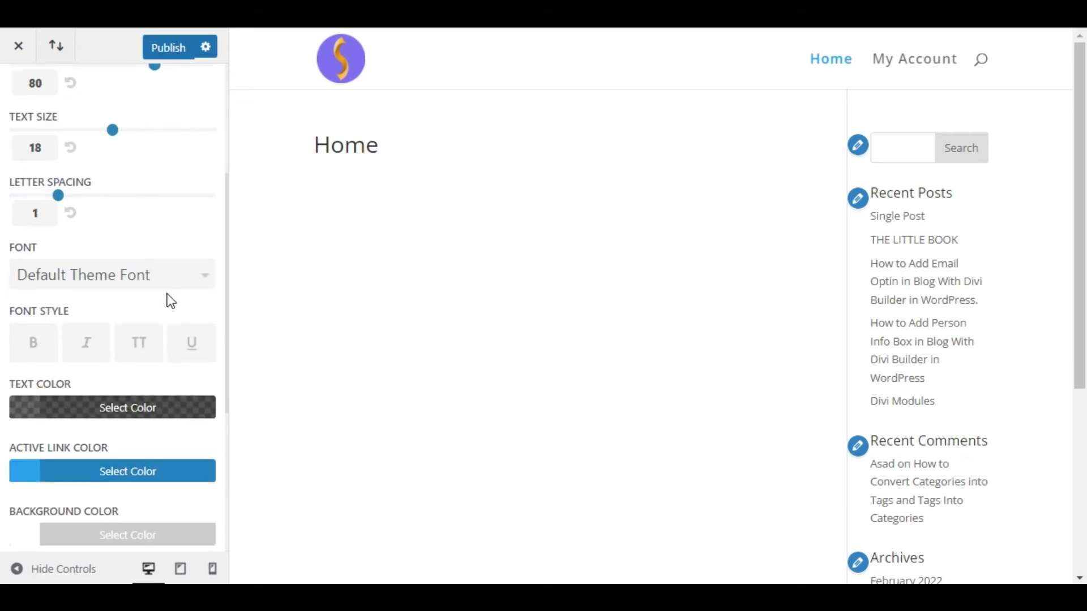
Step: Set the menu font to Abel in bold
{"action": "left_click", "coordinate": [73, 266]}
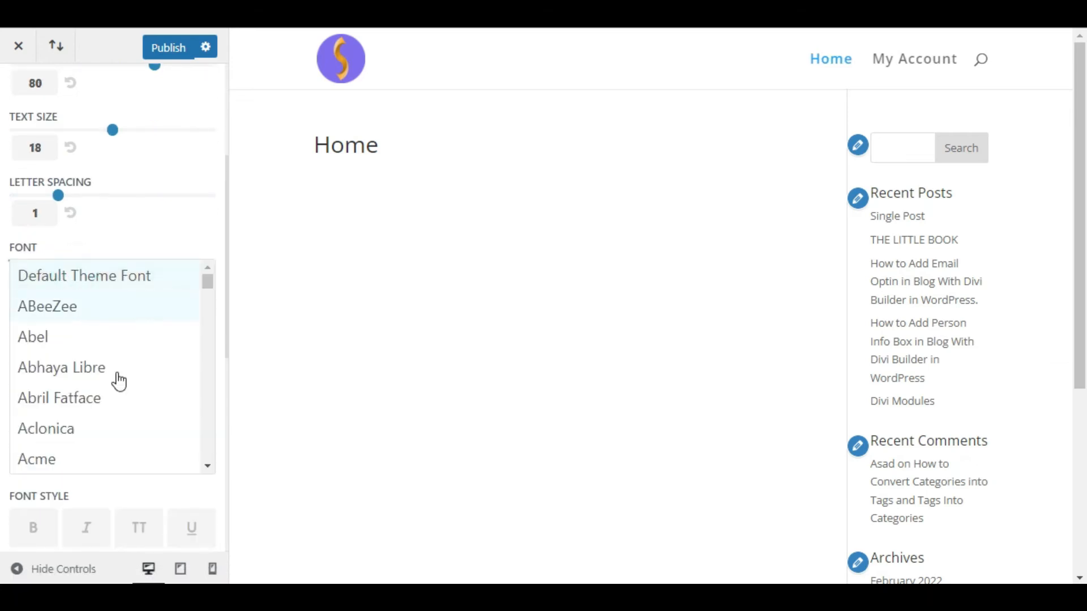
{"action": "left_click", "coordinate": [75, 343]}
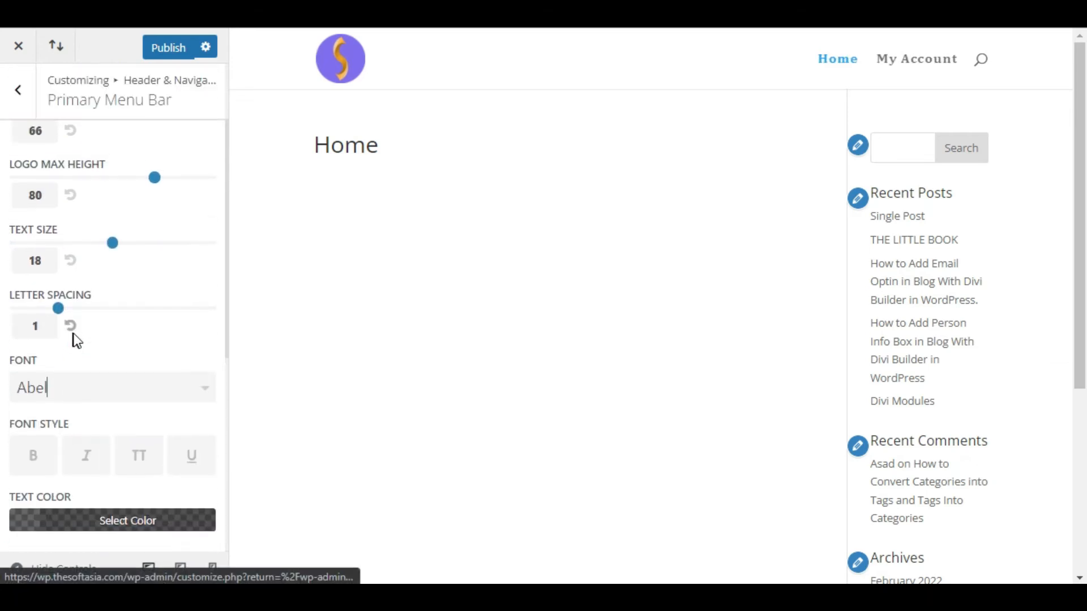
{"action": "left_click", "coordinate": [35, 237]}
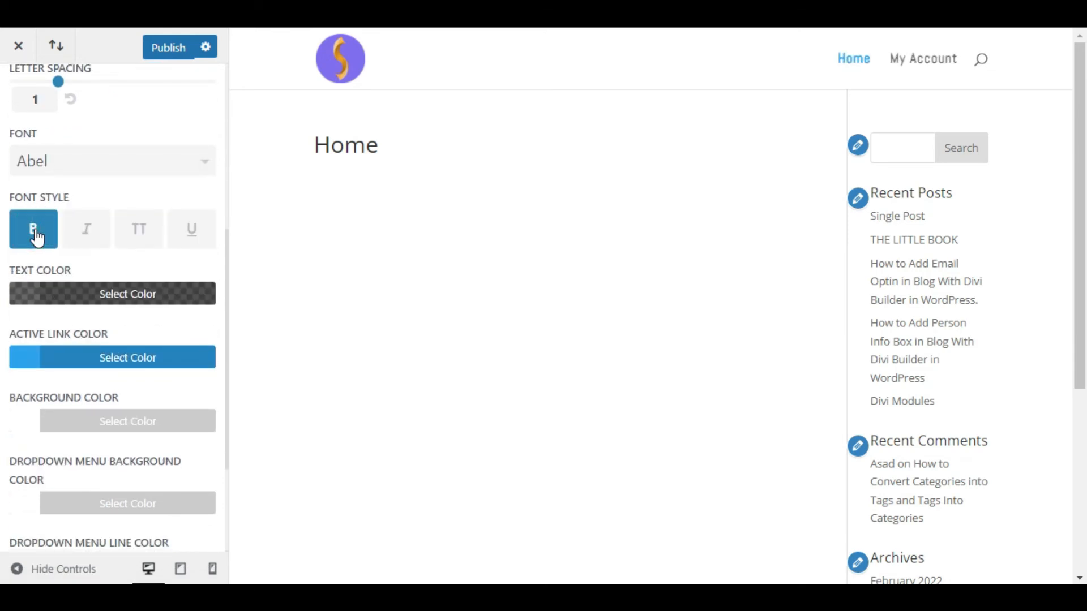
{"action": "scroll", "coordinate": [137, 275], "scroll_direction": "down", "scroll_amount": 2}
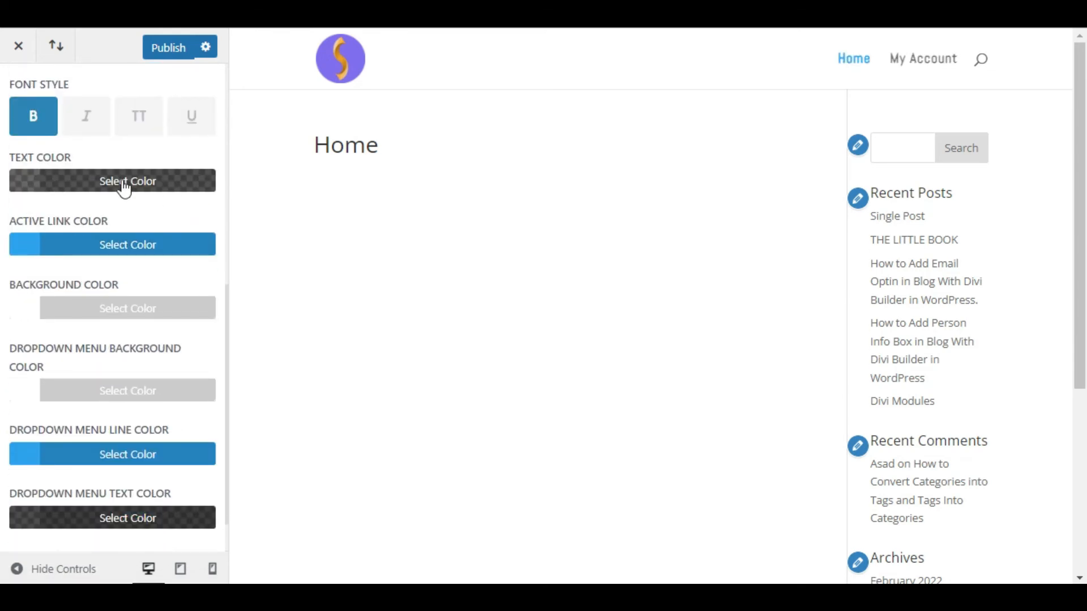
Step: Make the menu text colour fully opaque black
{"action": "left_click", "coordinate": [98, 181]}
{"action": "left_click", "coordinate": [25, 402]}
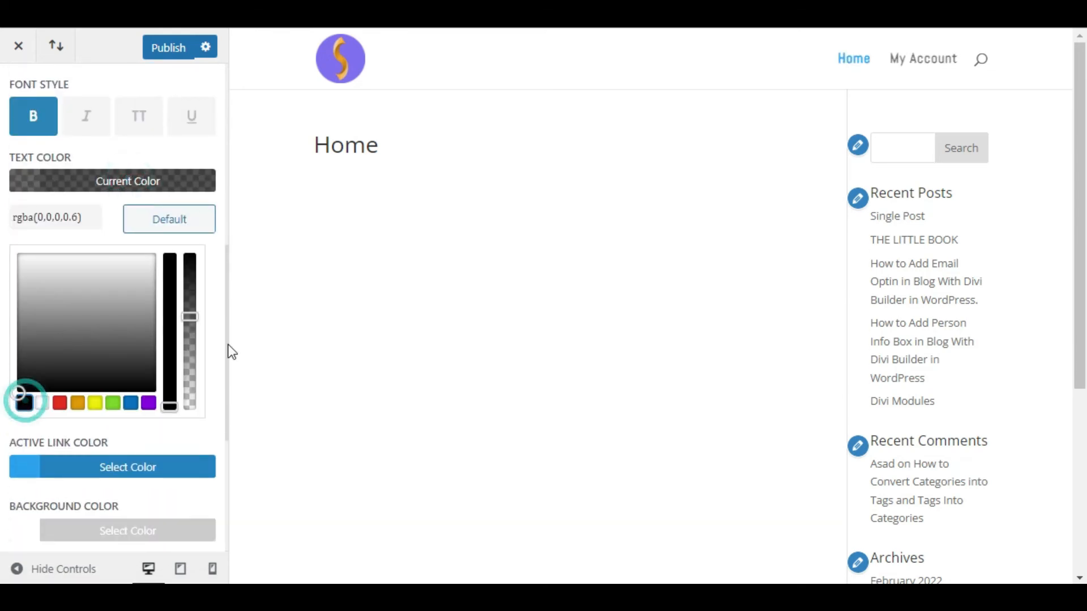
{"action": "left_click_drag", "start_coordinate": [191, 316], "coordinate": [193, 256]}
{"action": "left_click", "coordinate": [101, 184]}
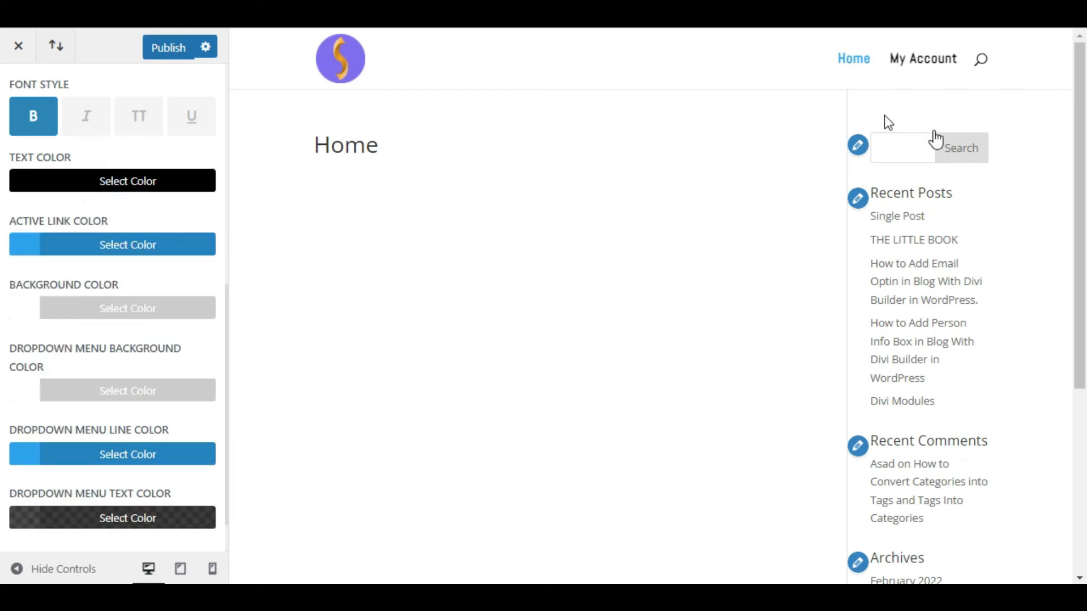
Step: Set the active link colour to red
{"action": "left_click", "coordinate": [178, 249]}
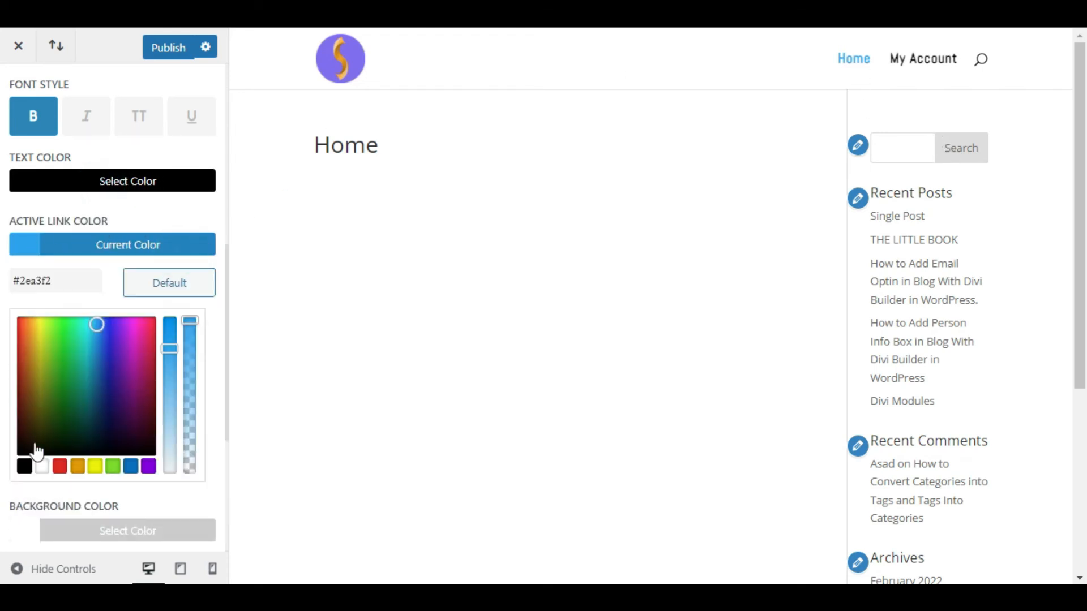
{"action": "left_click", "coordinate": [59, 466]}
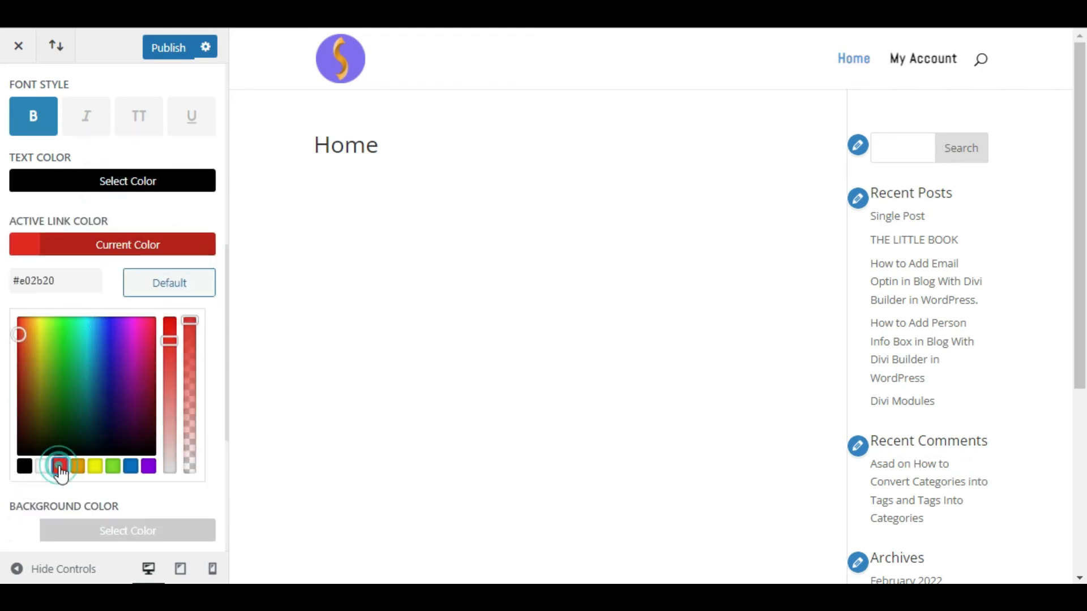
{"action": "left_click", "coordinate": [105, 256]}
{"action": "scroll", "coordinate": [91, 311], "scroll_direction": "down", "scroll_amount": 1}
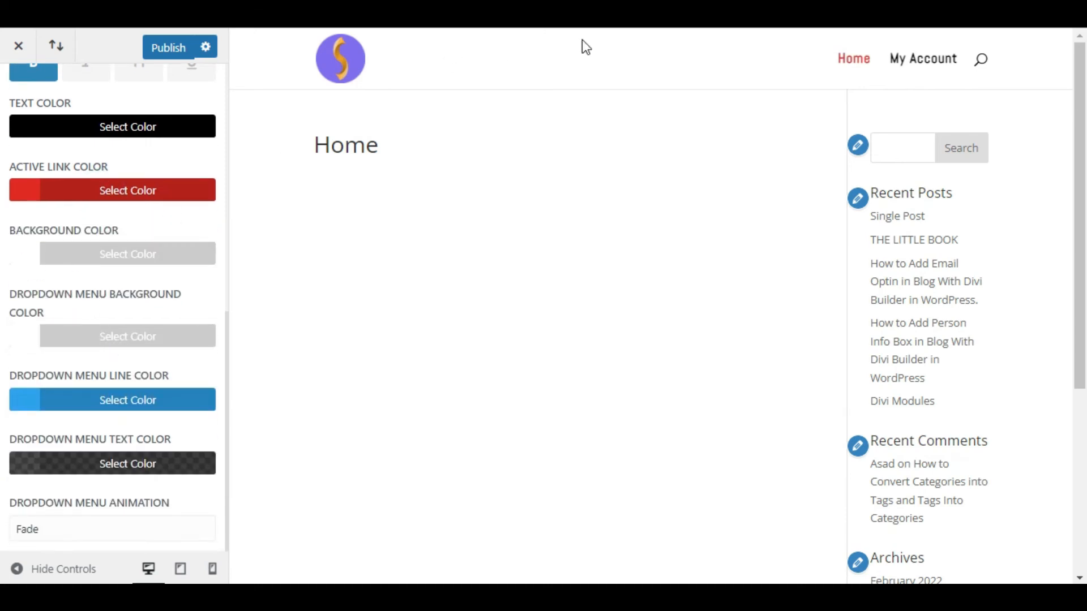
Step: Set the header background colour to yellow #edf000
{"action": "left_click", "coordinate": [104, 255]}
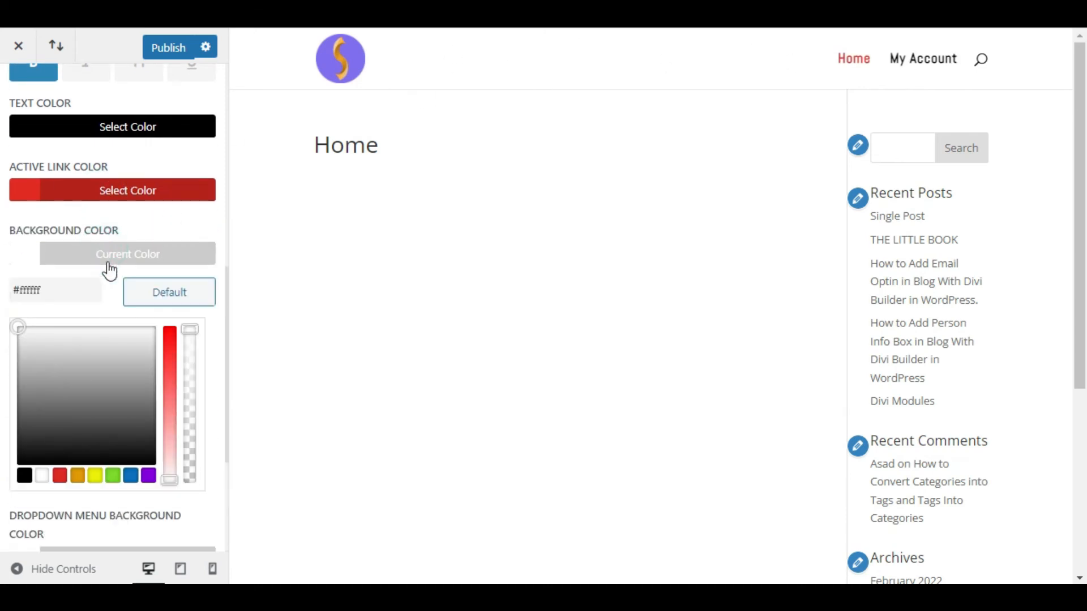
{"action": "scroll", "coordinate": [100, 453], "scroll_direction": "down", "scroll_amount": 1}
{"action": "scroll", "coordinate": [100, 452], "scroll_direction": "down", "scroll_amount": 1}
{"action": "left_click", "coordinate": [95, 363]}
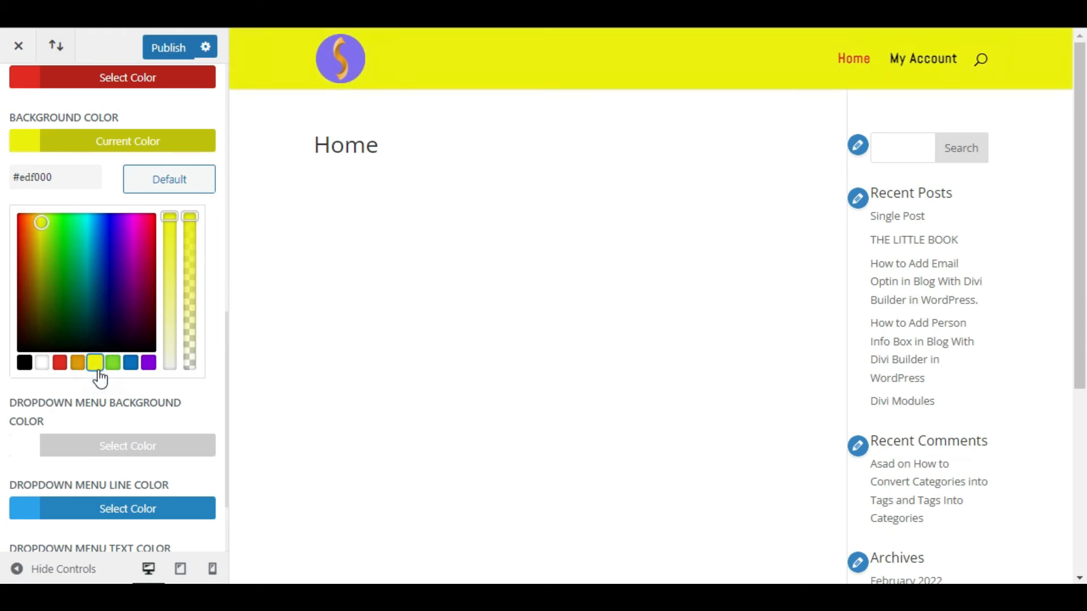
{"action": "left_click", "coordinate": [74, 140]}
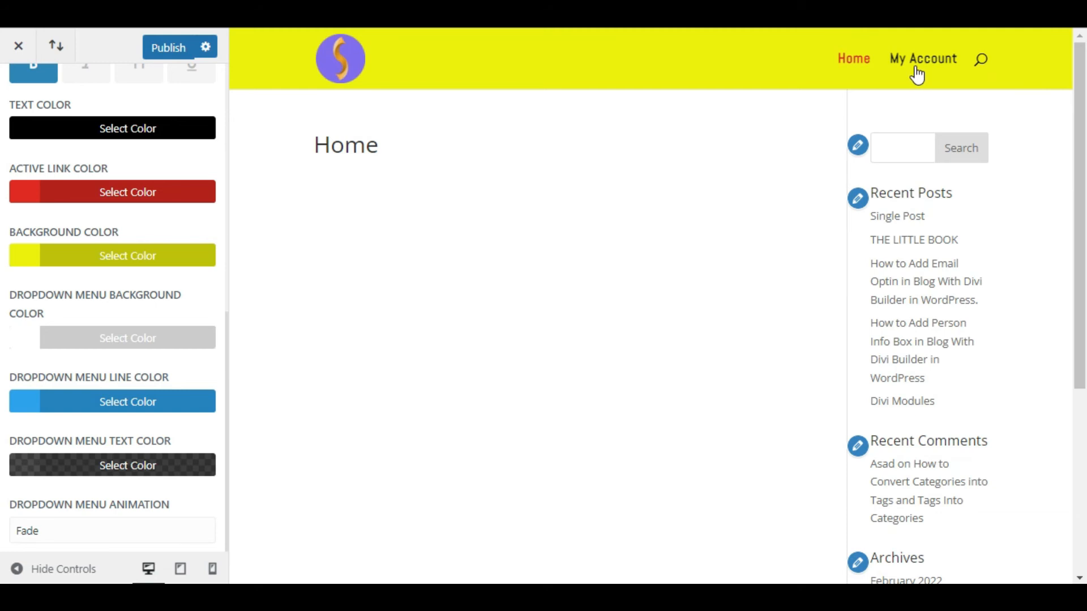
{"action": "scroll", "coordinate": [113, 409], "scroll_direction": "up", "scroll_amount": 6}
Step: Look over the Secondary Menu Bar settings and return to Header & Navigation
{"action": "left_click", "coordinate": [17, 95]}
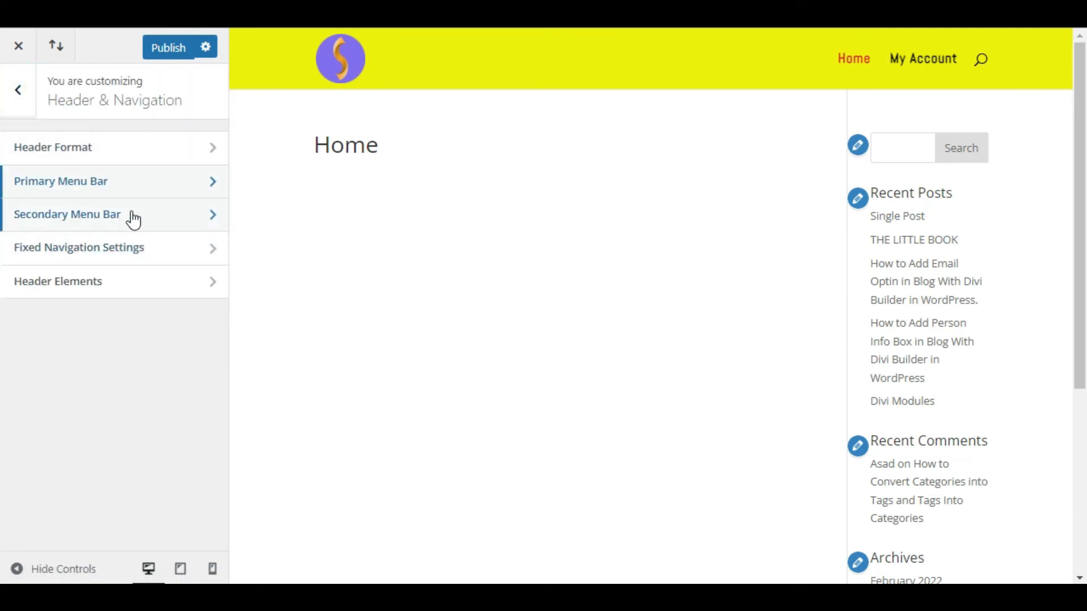
{"action": "left_click", "coordinate": [159, 220]}
{"action": "scroll", "coordinate": [157, 220], "scroll_direction": "down", "scroll_amount": 4}
{"action": "scroll", "coordinate": [139, 235], "scroll_direction": "up", "scroll_amount": 4}
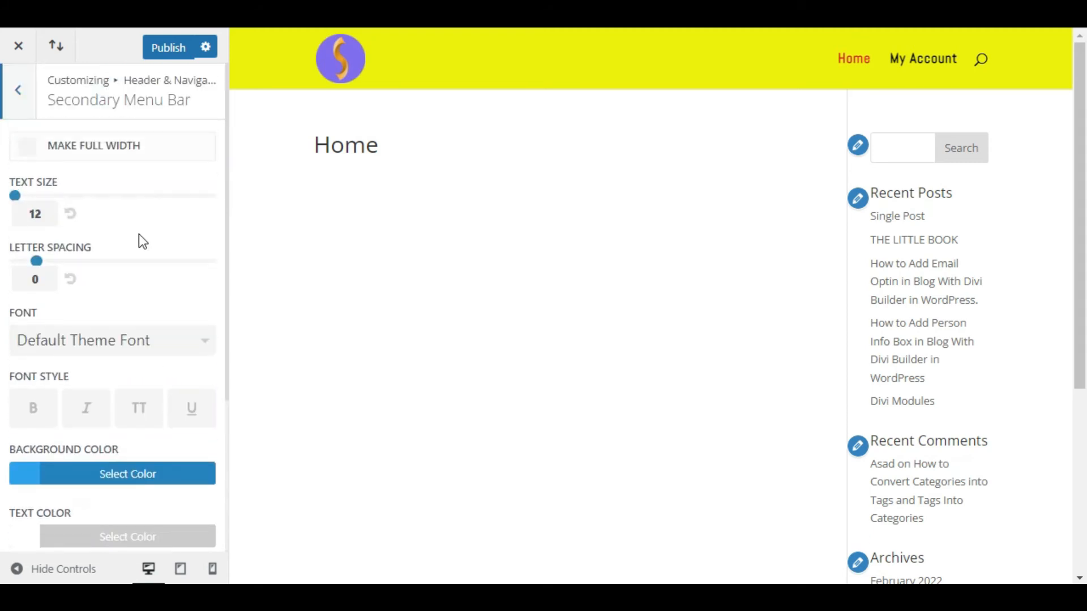
{"action": "left_click", "coordinate": [19, 97]}
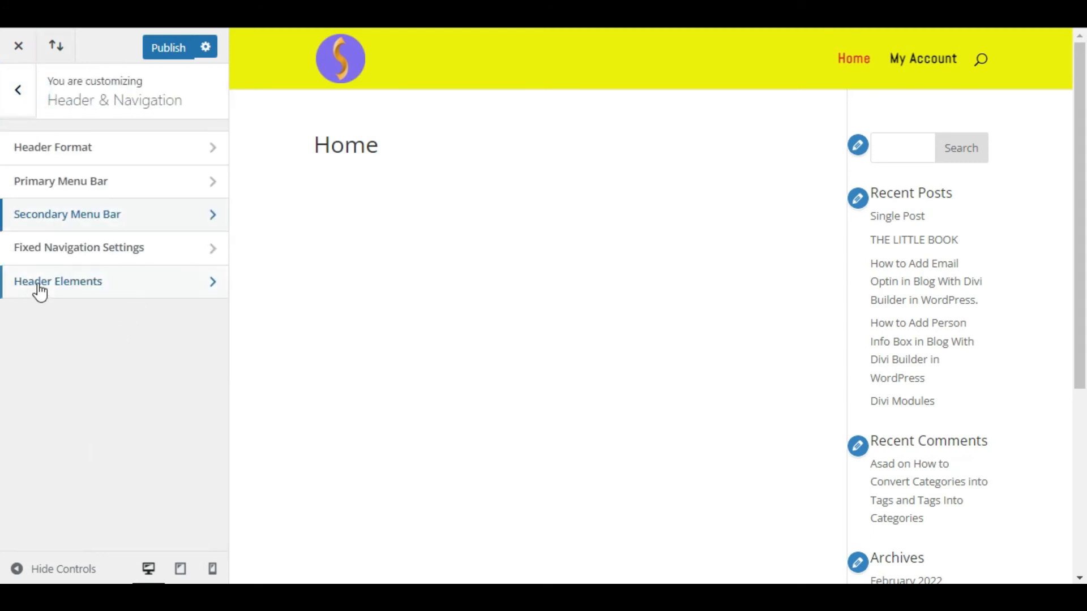
Step: In Header Elements, keep the search icon shown and social icons hidden
{"action": "left_click", "coordinate": [200, 283]}
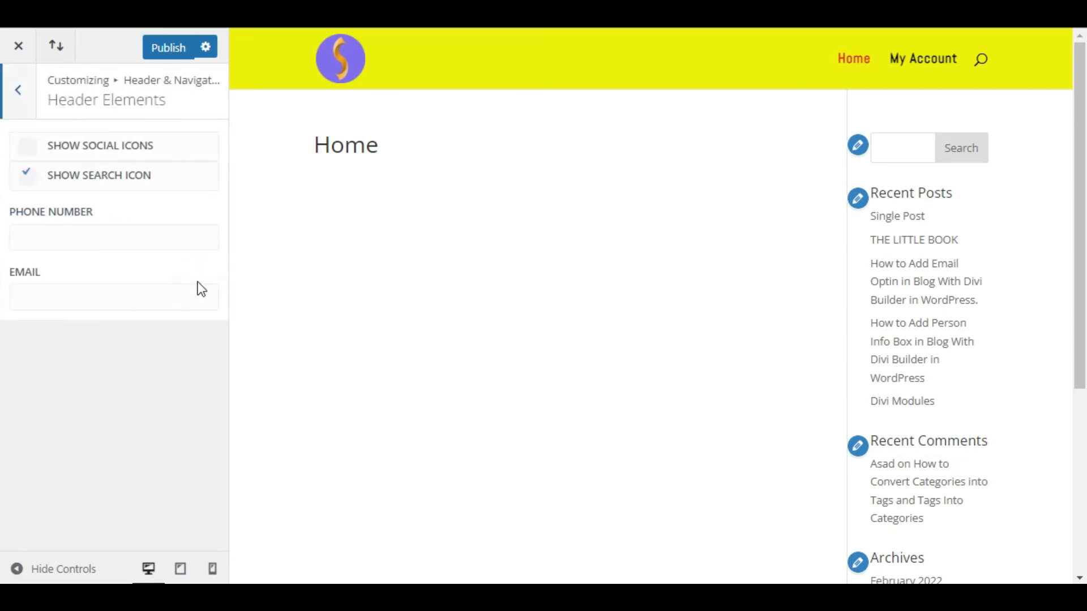
{"action": "left_click", "coordinate": [27, 172]}
{"action": "left_click", "coordinate": [27, 175]}
{"action": "left_click", "coordinate": [27, 145]}
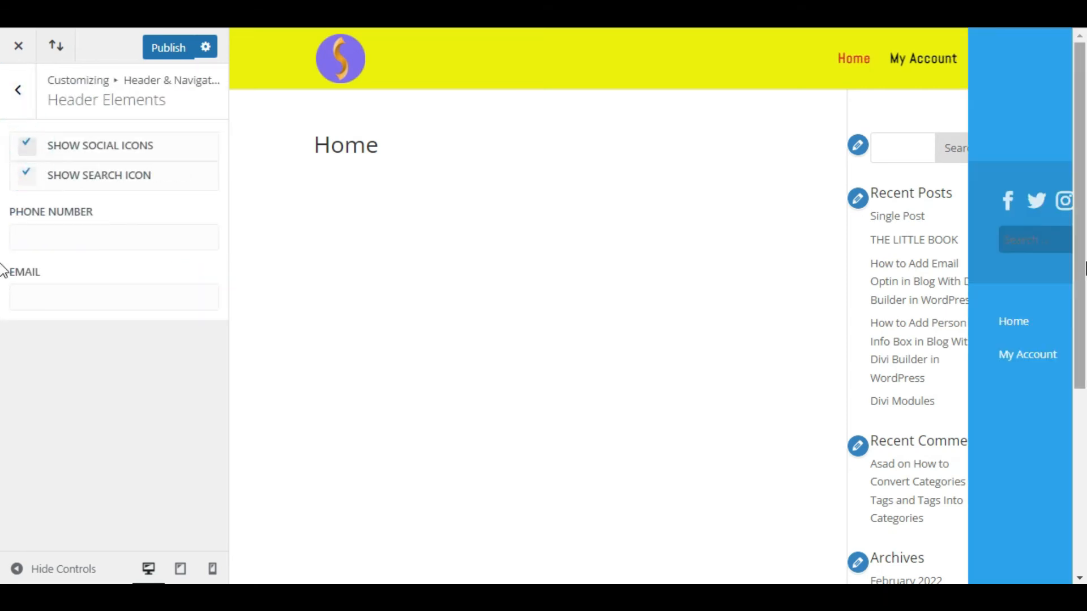
{"action": "left_click", "coordinate": [27, 146]}
{"action": "left_click", "coordinate": [44, 236]}
{"action": "left_click", "coordinate": [43, 297]}
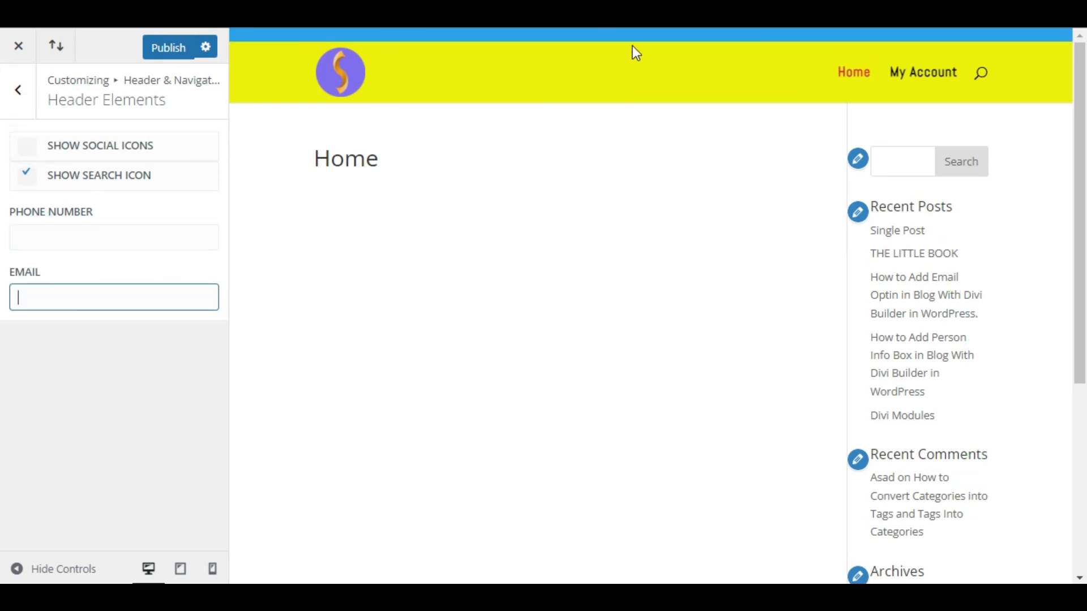
Step: Enter a sample phone number and e-mail address in the header fields
{"action": "left_click", "coordinate": [60, 242]}
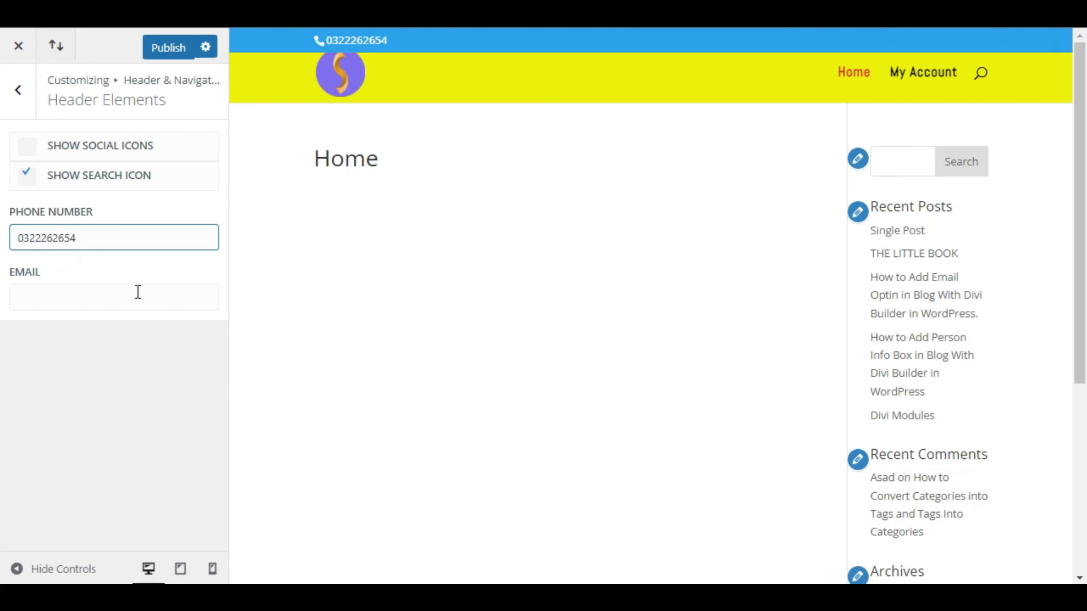
{"action": "left_click", "coordinate": [138, 293]}
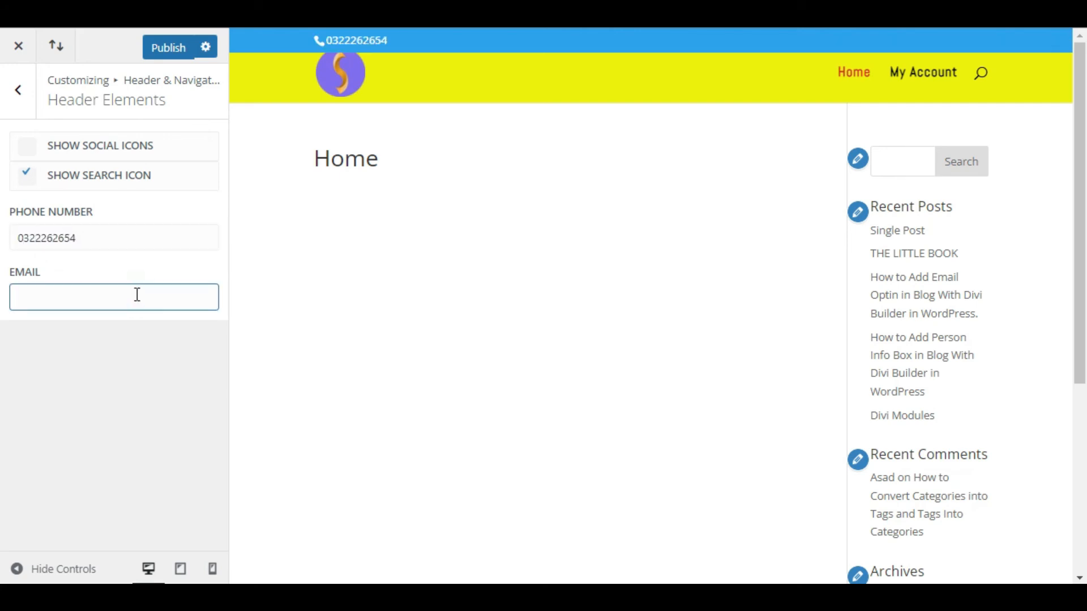
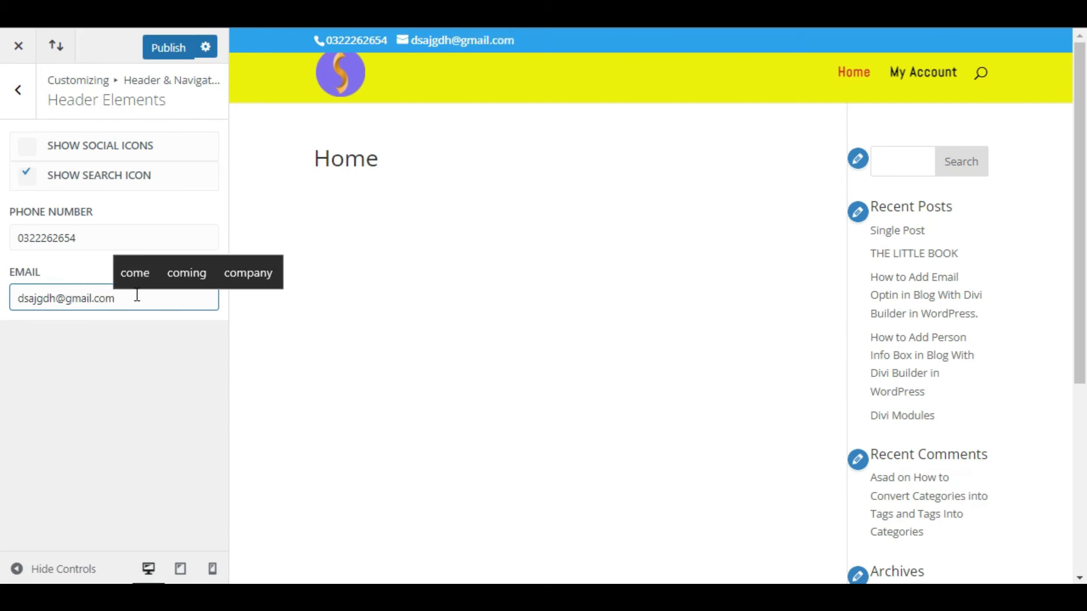
{"action": "scroll", "coordinate": [664, 147], "scroll_direction": "down", "scroll_amount": 3}
{"action": "scroll", "coordinate": [642, 157], "scroll_direction": "up", "scroll_amount": 3}
Step: Clear the phone and e-mail fields and return to the Header & Navigation list
{"action": "double_click", "coordinate": [104, 239]}
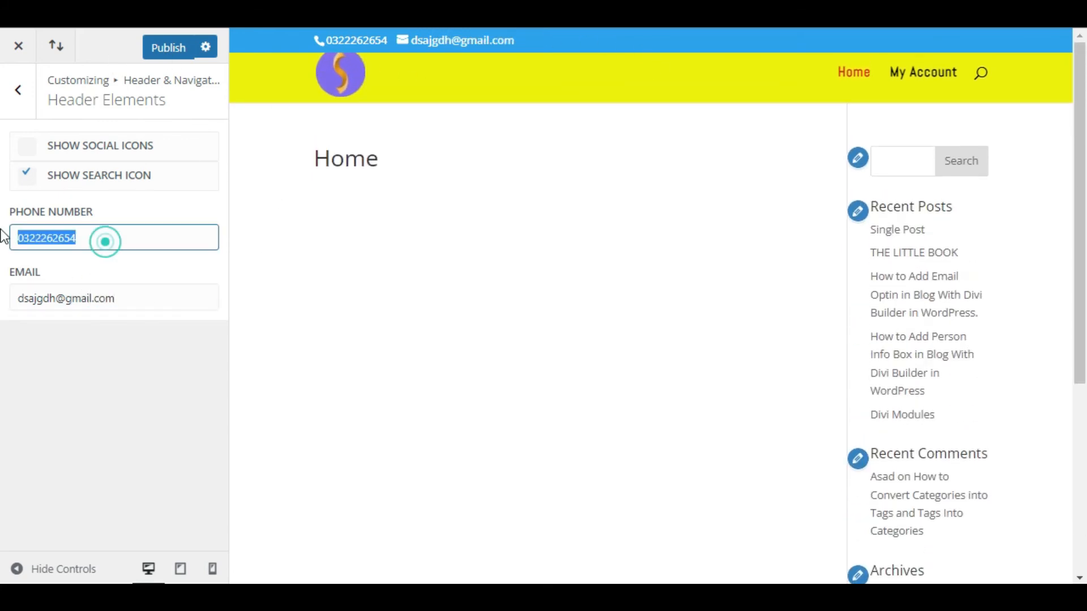
{"action": "key", "text": "BackSpace"}
{"action": "double_click", "coordinate": [135, 291]}
{"action": "key", "text": "BackSpace"}
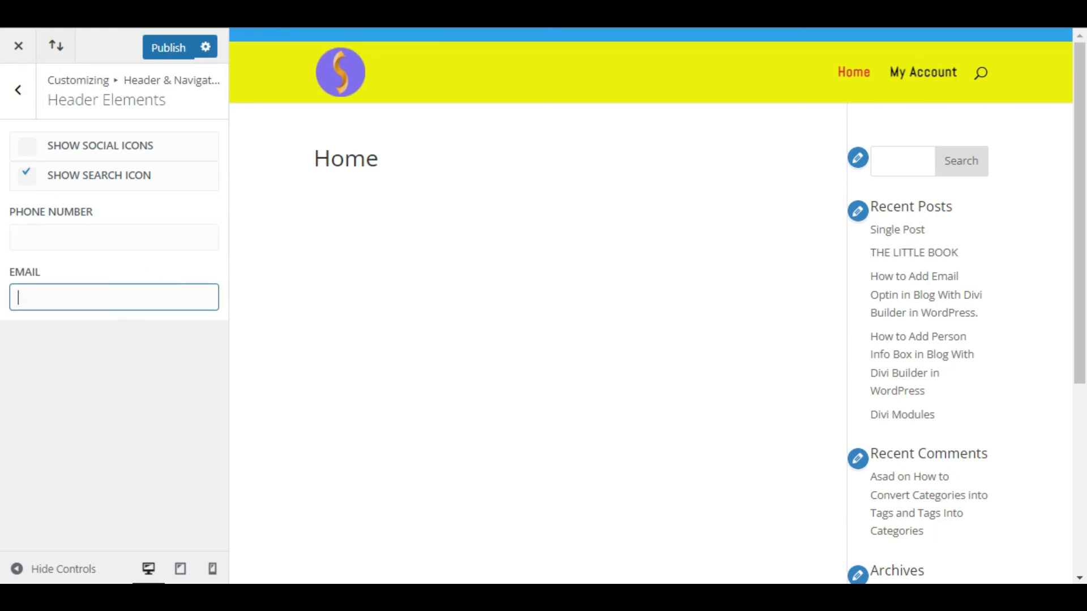
{"action": "left_click", "coordinate": [31, 105]}
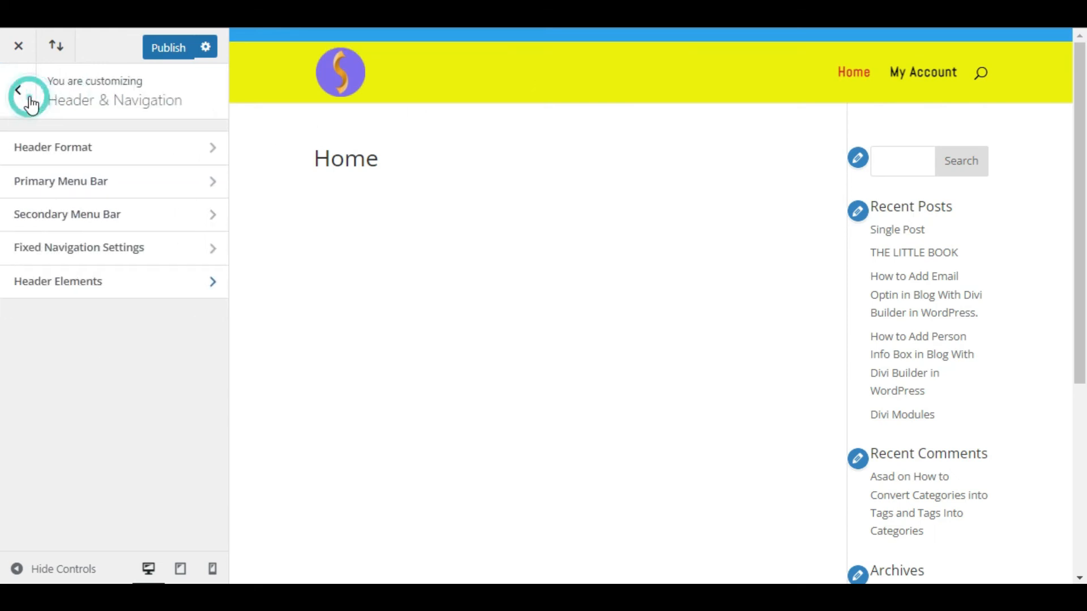
Step: Publish the header changes and view the live Home page with the yellow header
{"action": "left_click", "coordinate": [163, 47]}
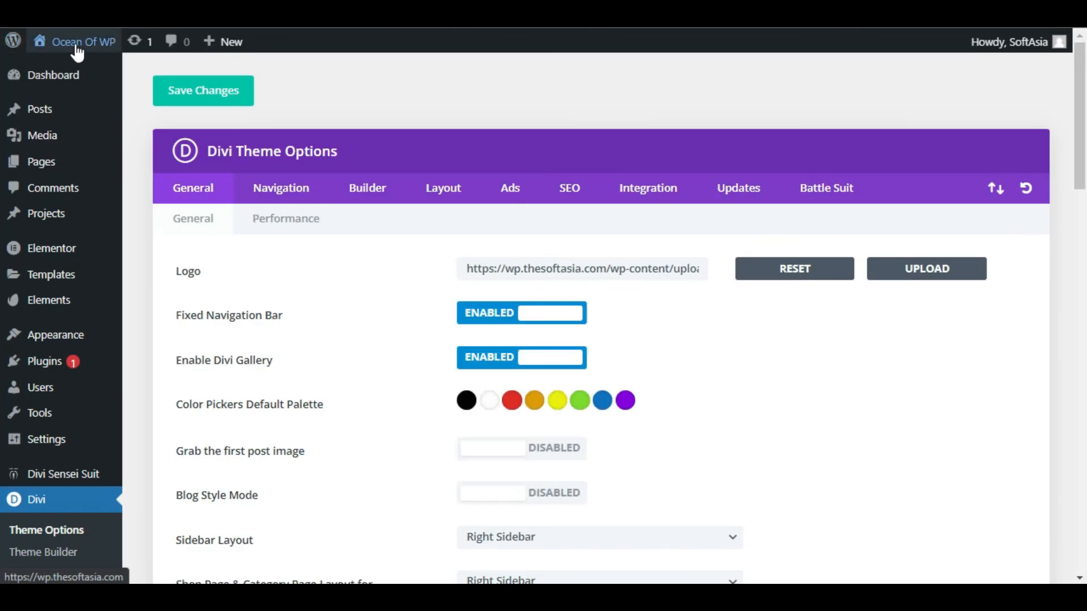
{"action": "mouse_move", "coordinate": [78, 52]}
{"action": "left_click", "coordinate": [54, 68]}
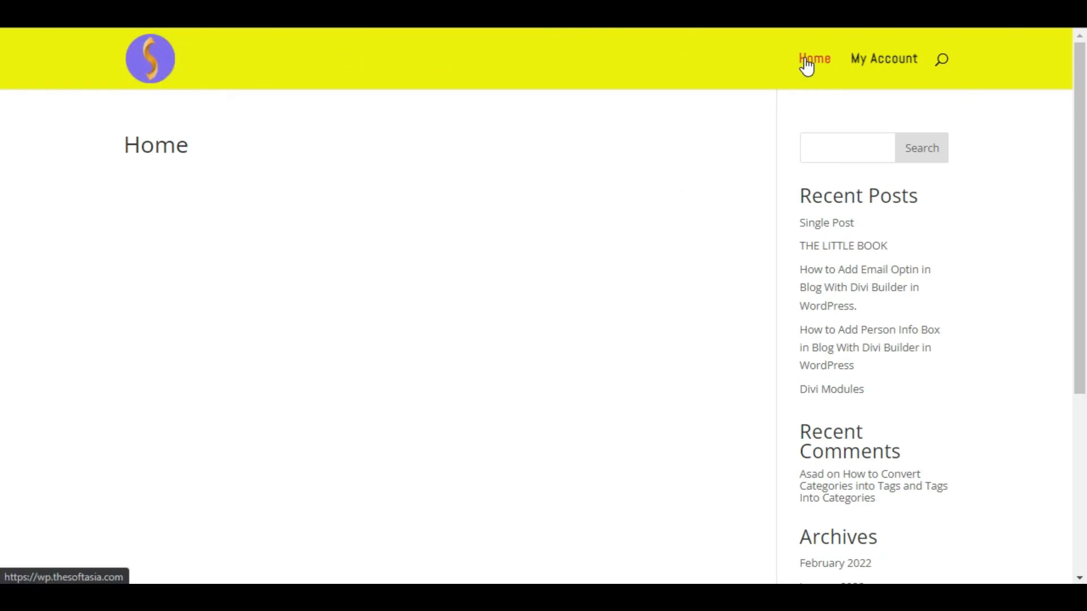
{"action": "scroll", "coordinate": [327, 136], "scroll_direction": "down", "scroll_amount": 5}
{"action": "scroll", "coordinate": [303, 94], "scroll_direction": "up", "scroll_amount": 5}
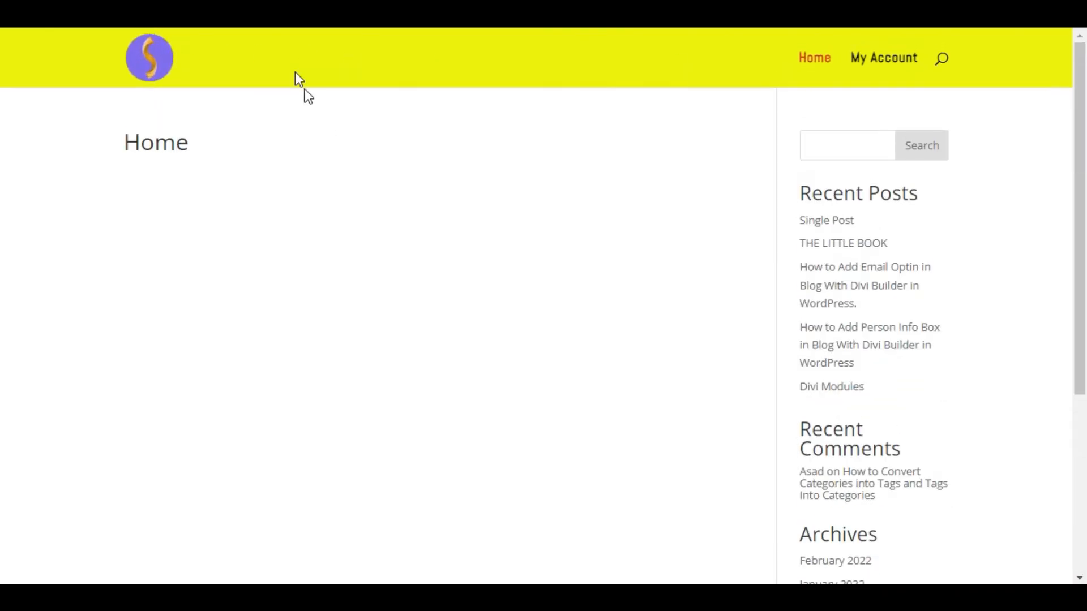